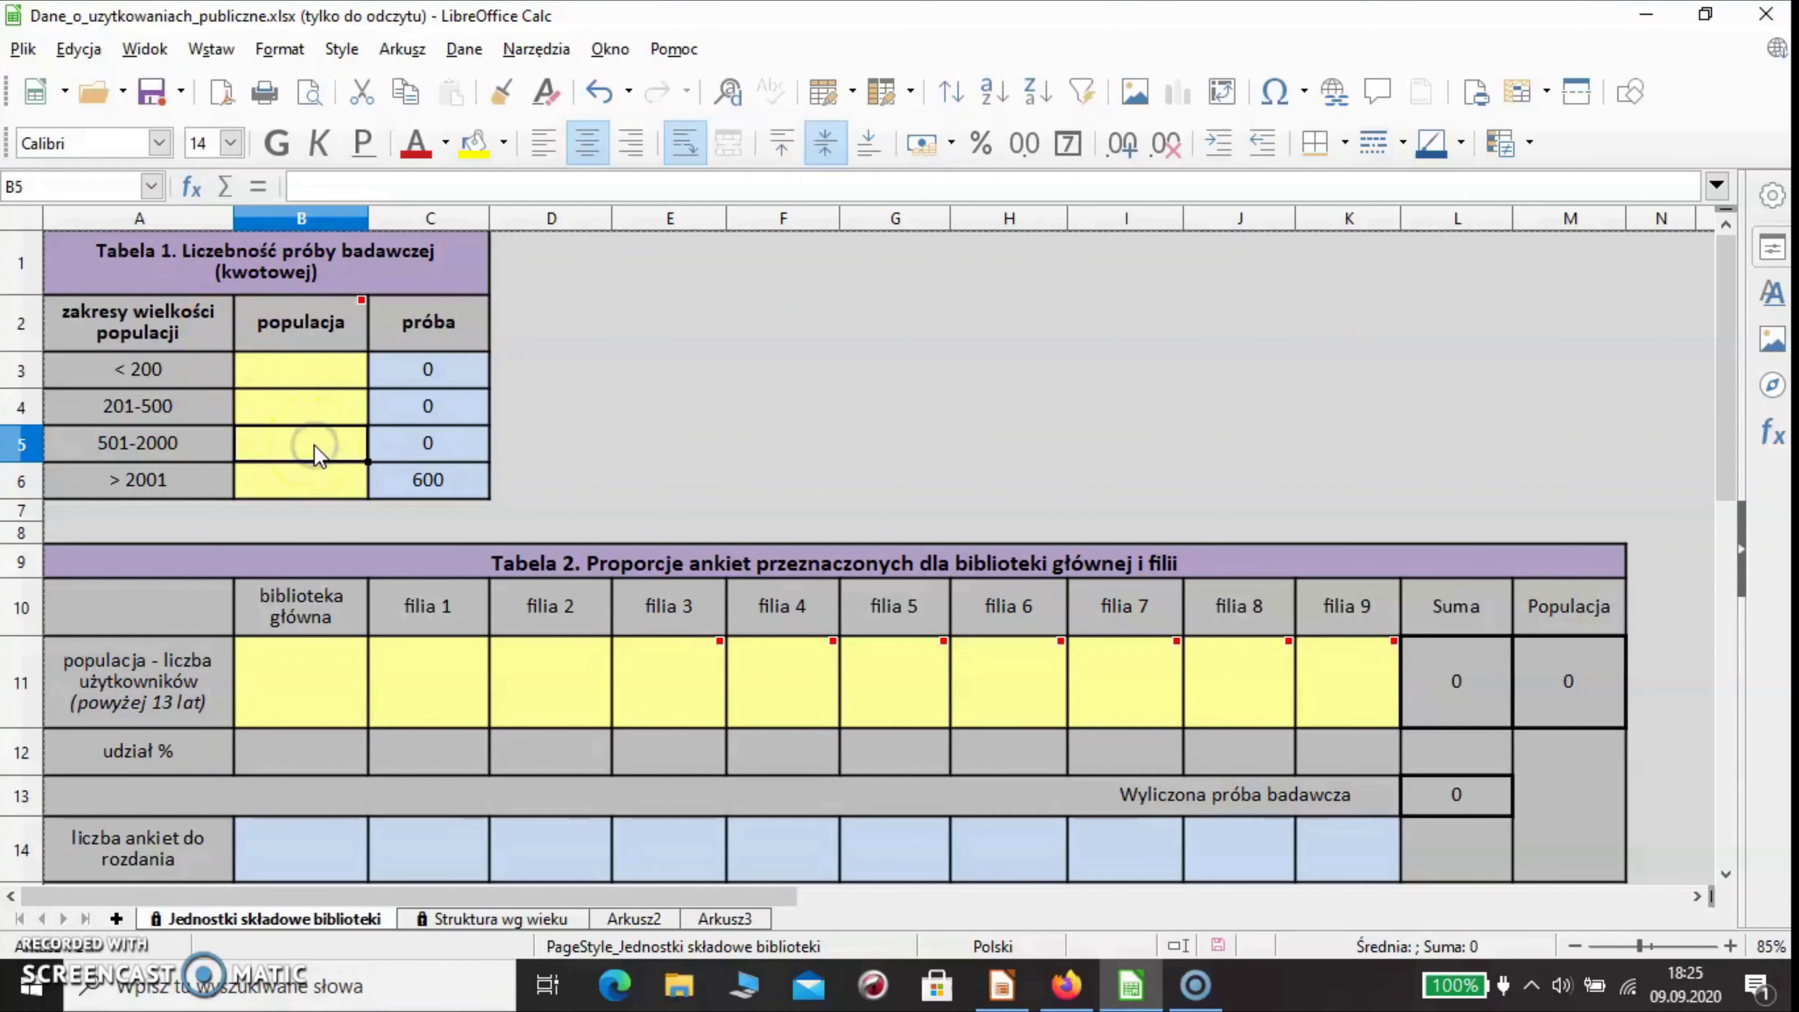
# Enter a population of 1930 for the 501-2000 range in Tabela 1.
pyautogui.write('19')
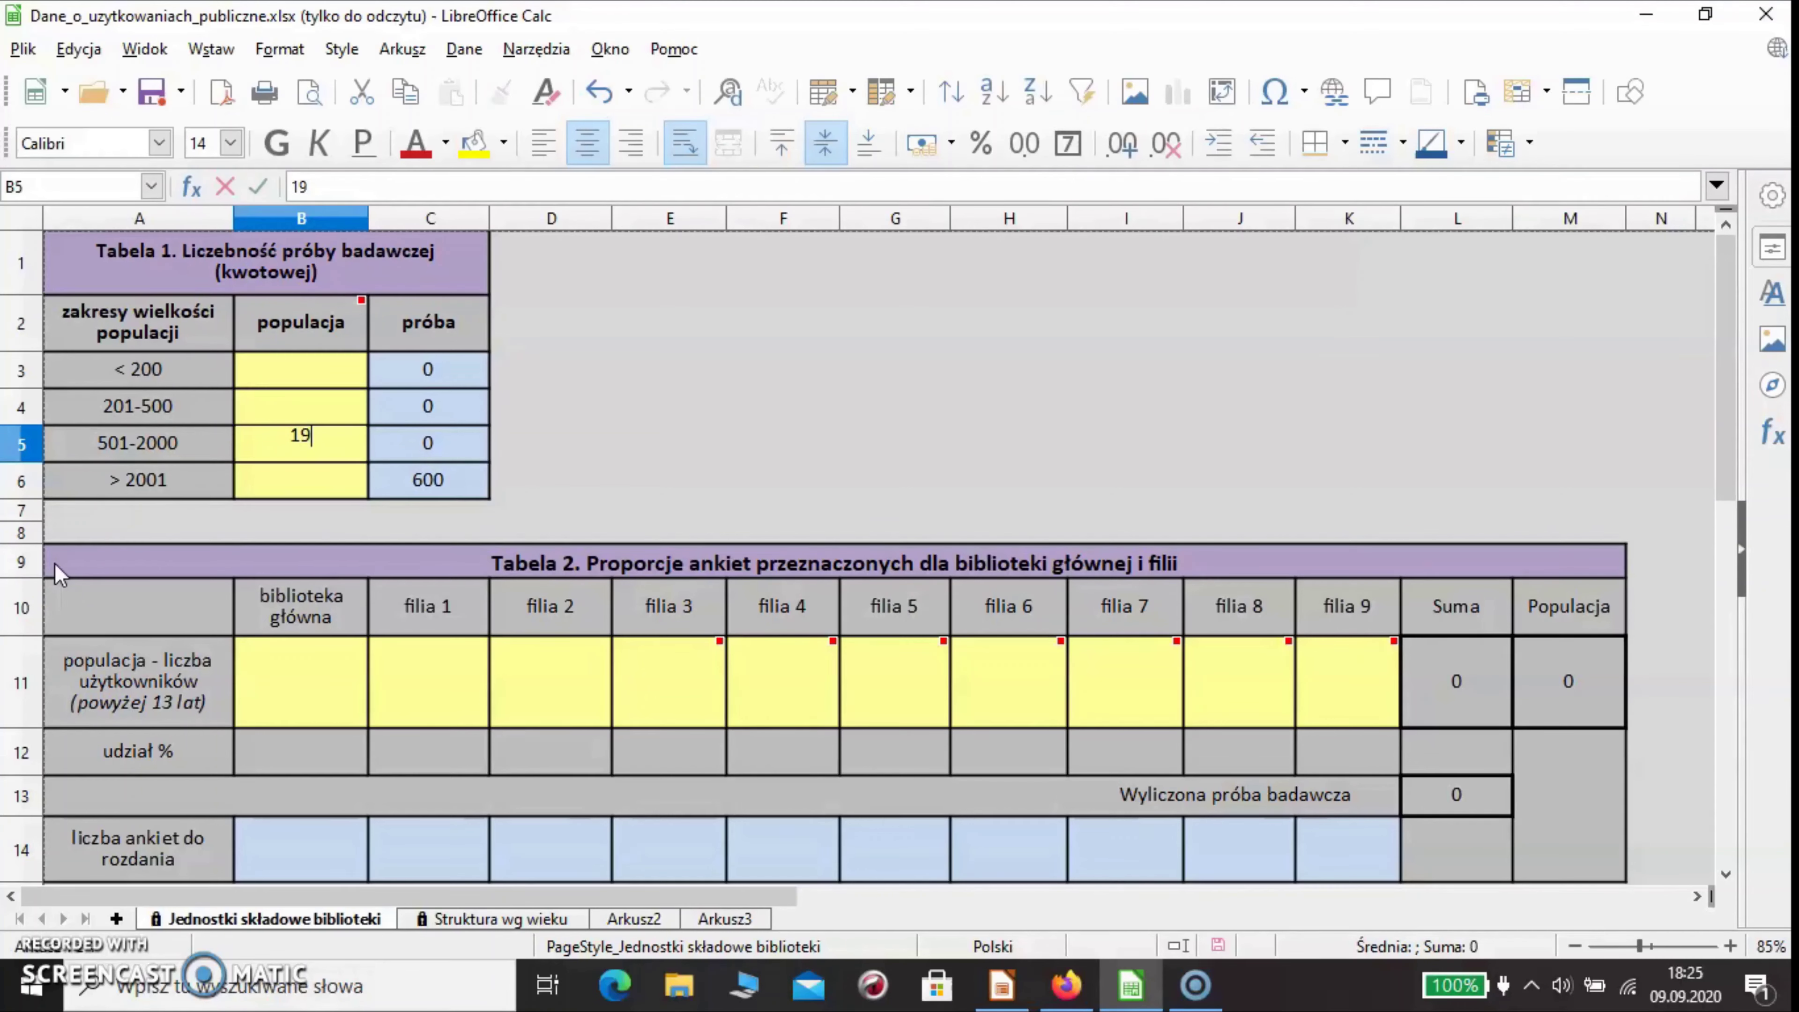
pyautogui.write('30')
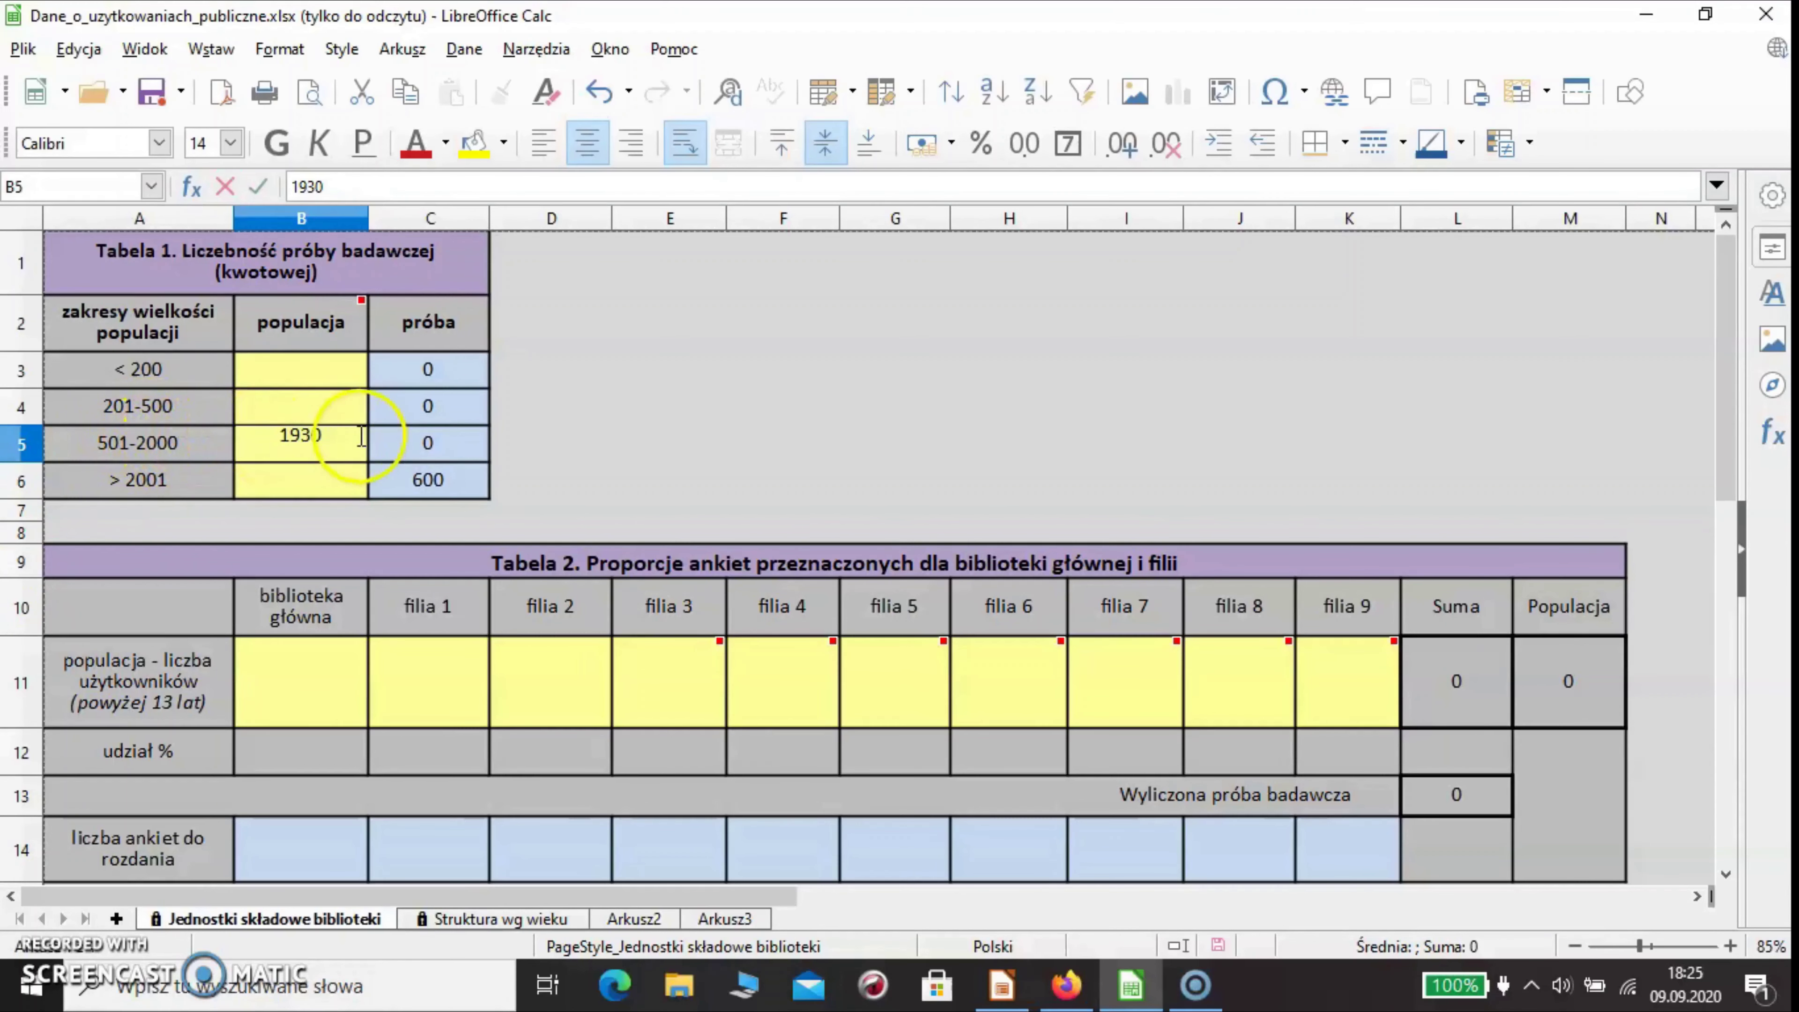
pyautogui.click(454, 444)
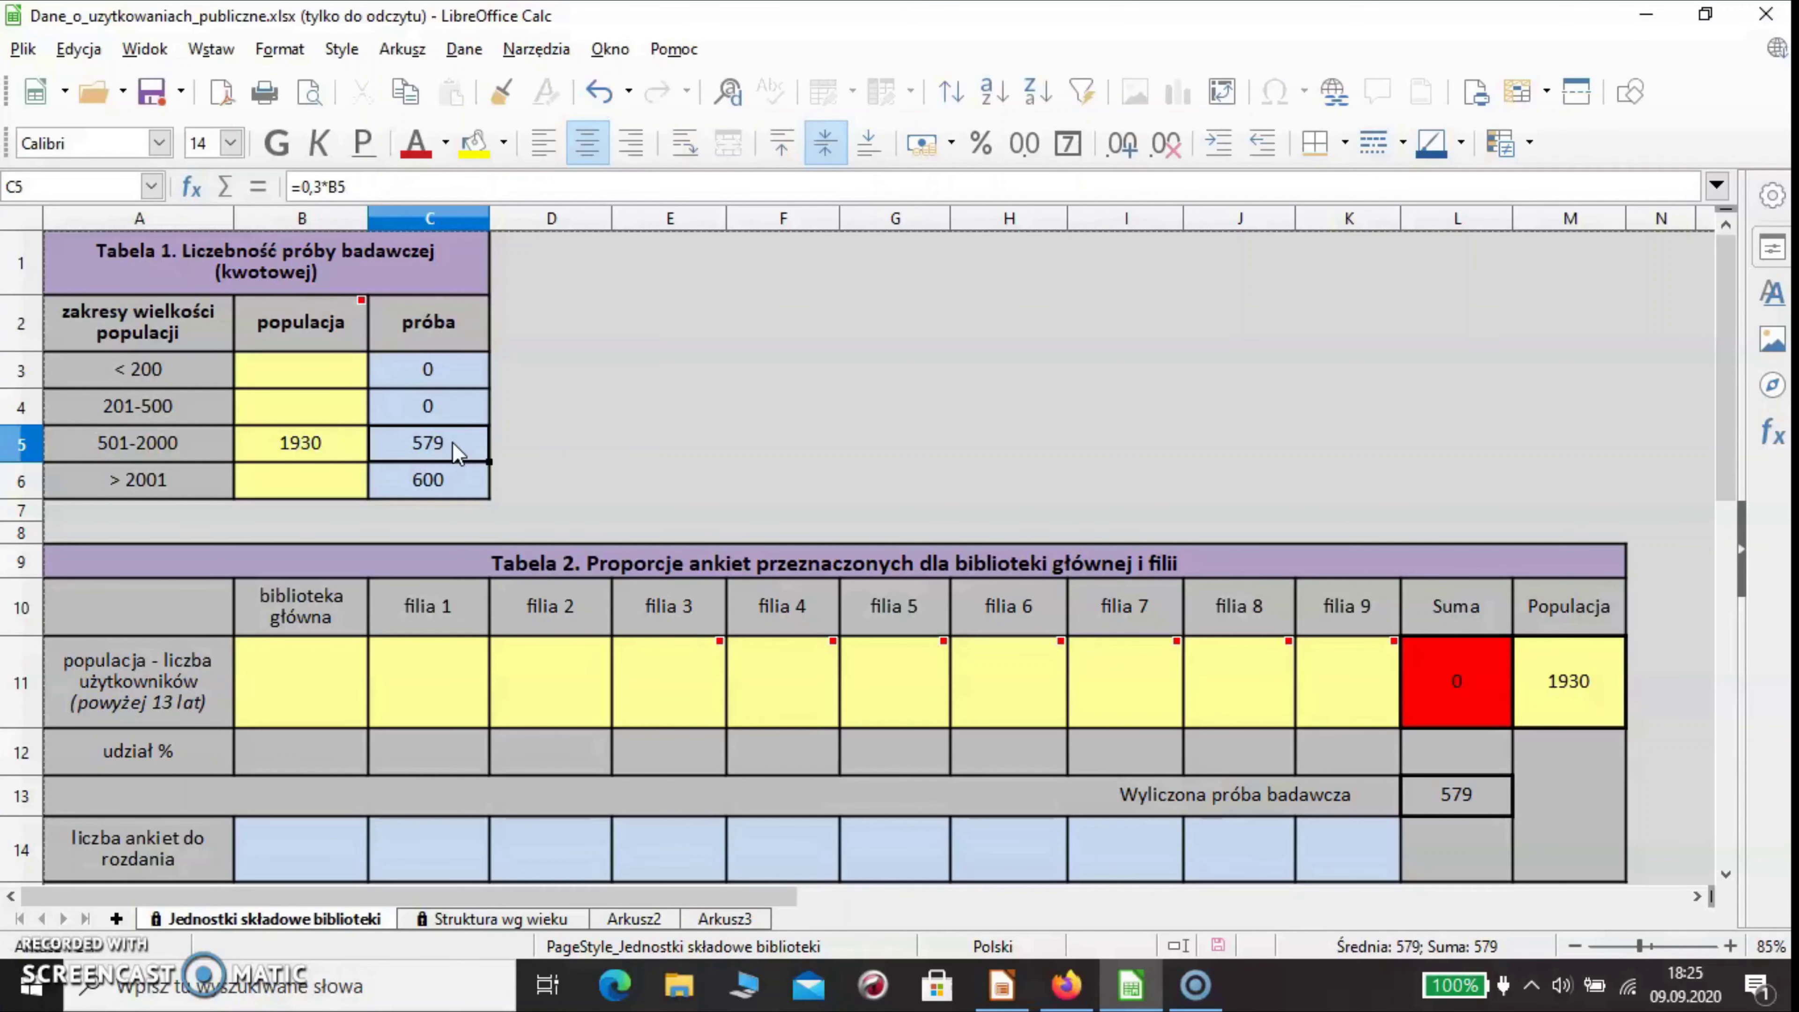
pyautogui.click(450, 443)
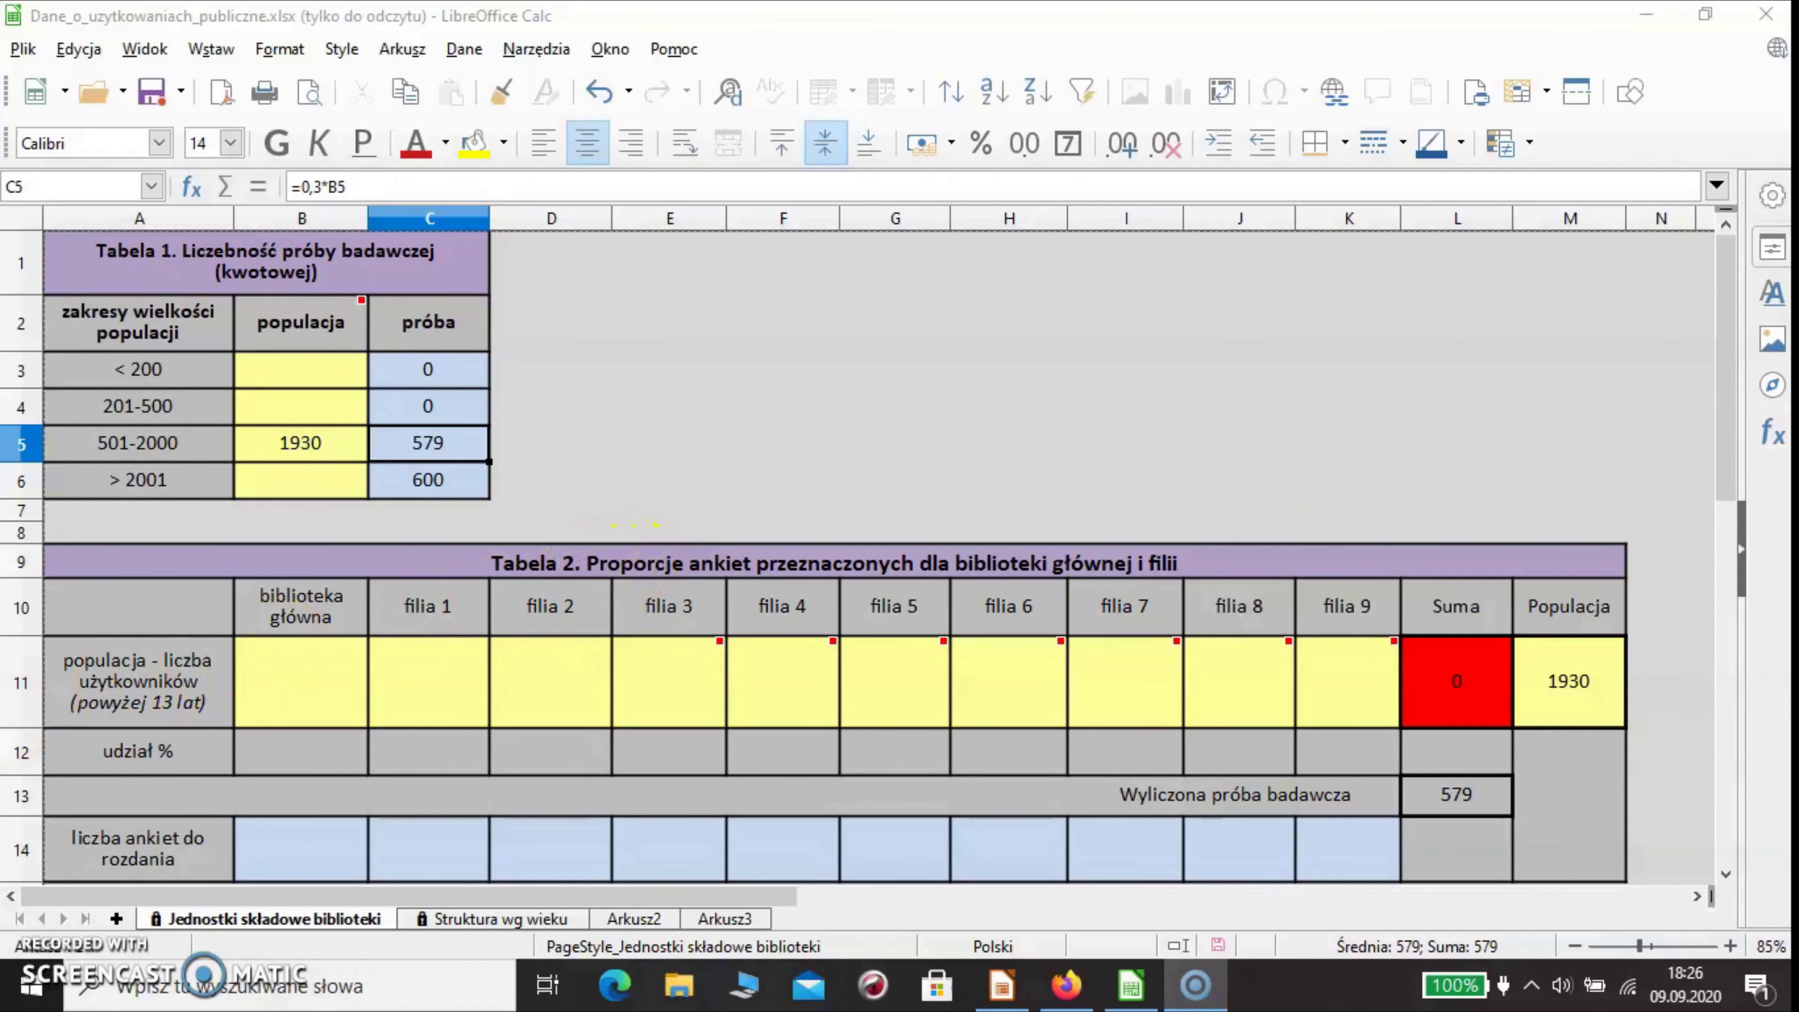
# Fill in the user counts in Tabela 2: 988 for biblioteka główna, 432 for filia 1 and 510 for filia 2.
pyautogui.click(323, 654)
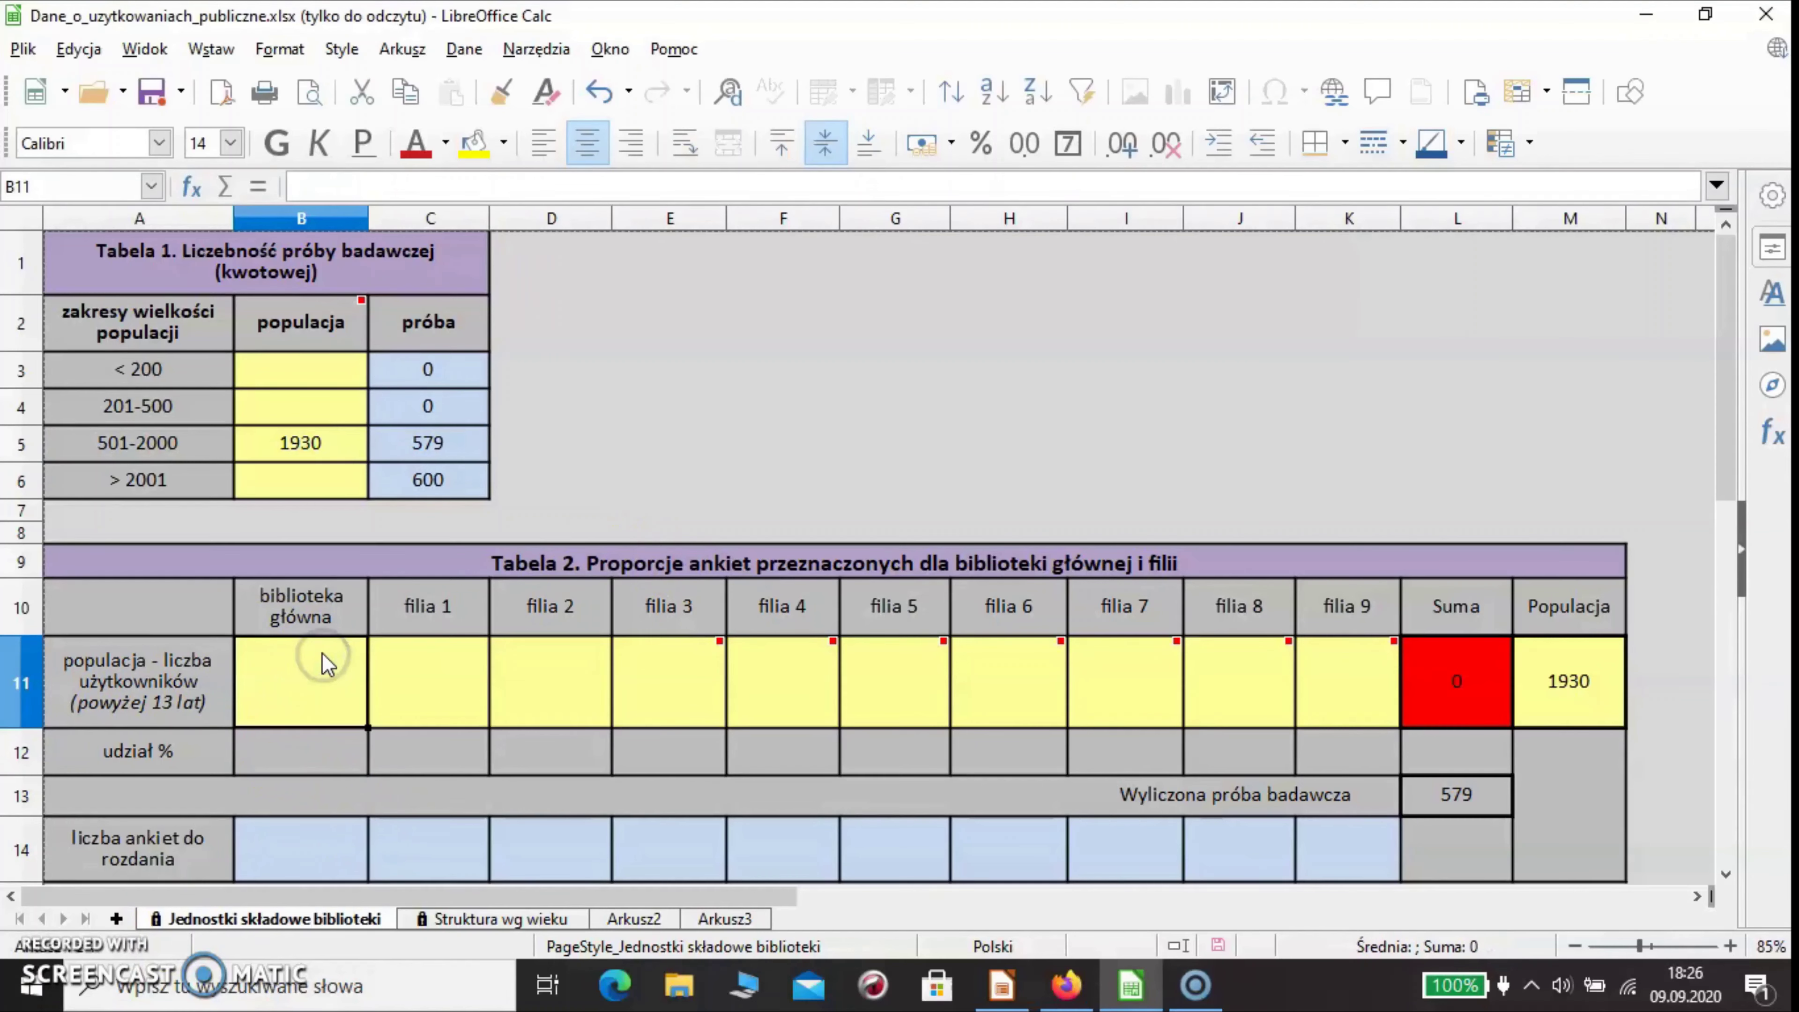
pyautogui.write('988')
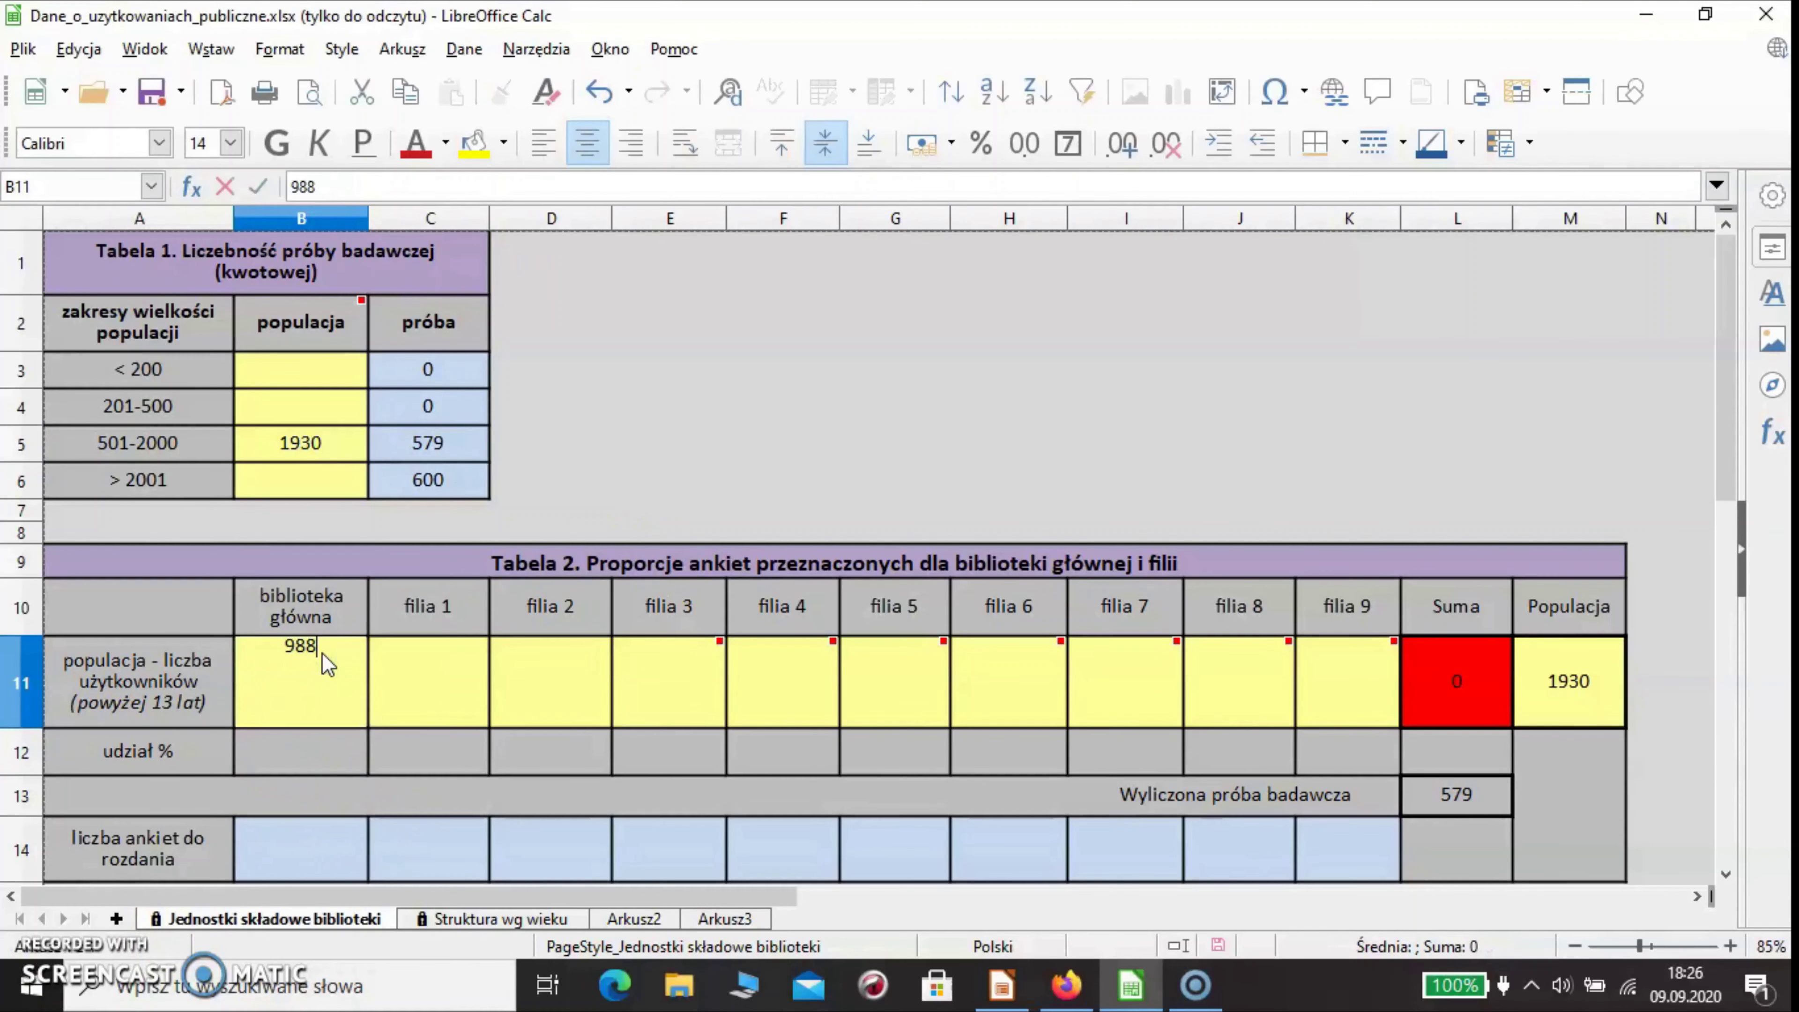
pyautogui.click(407, 672)
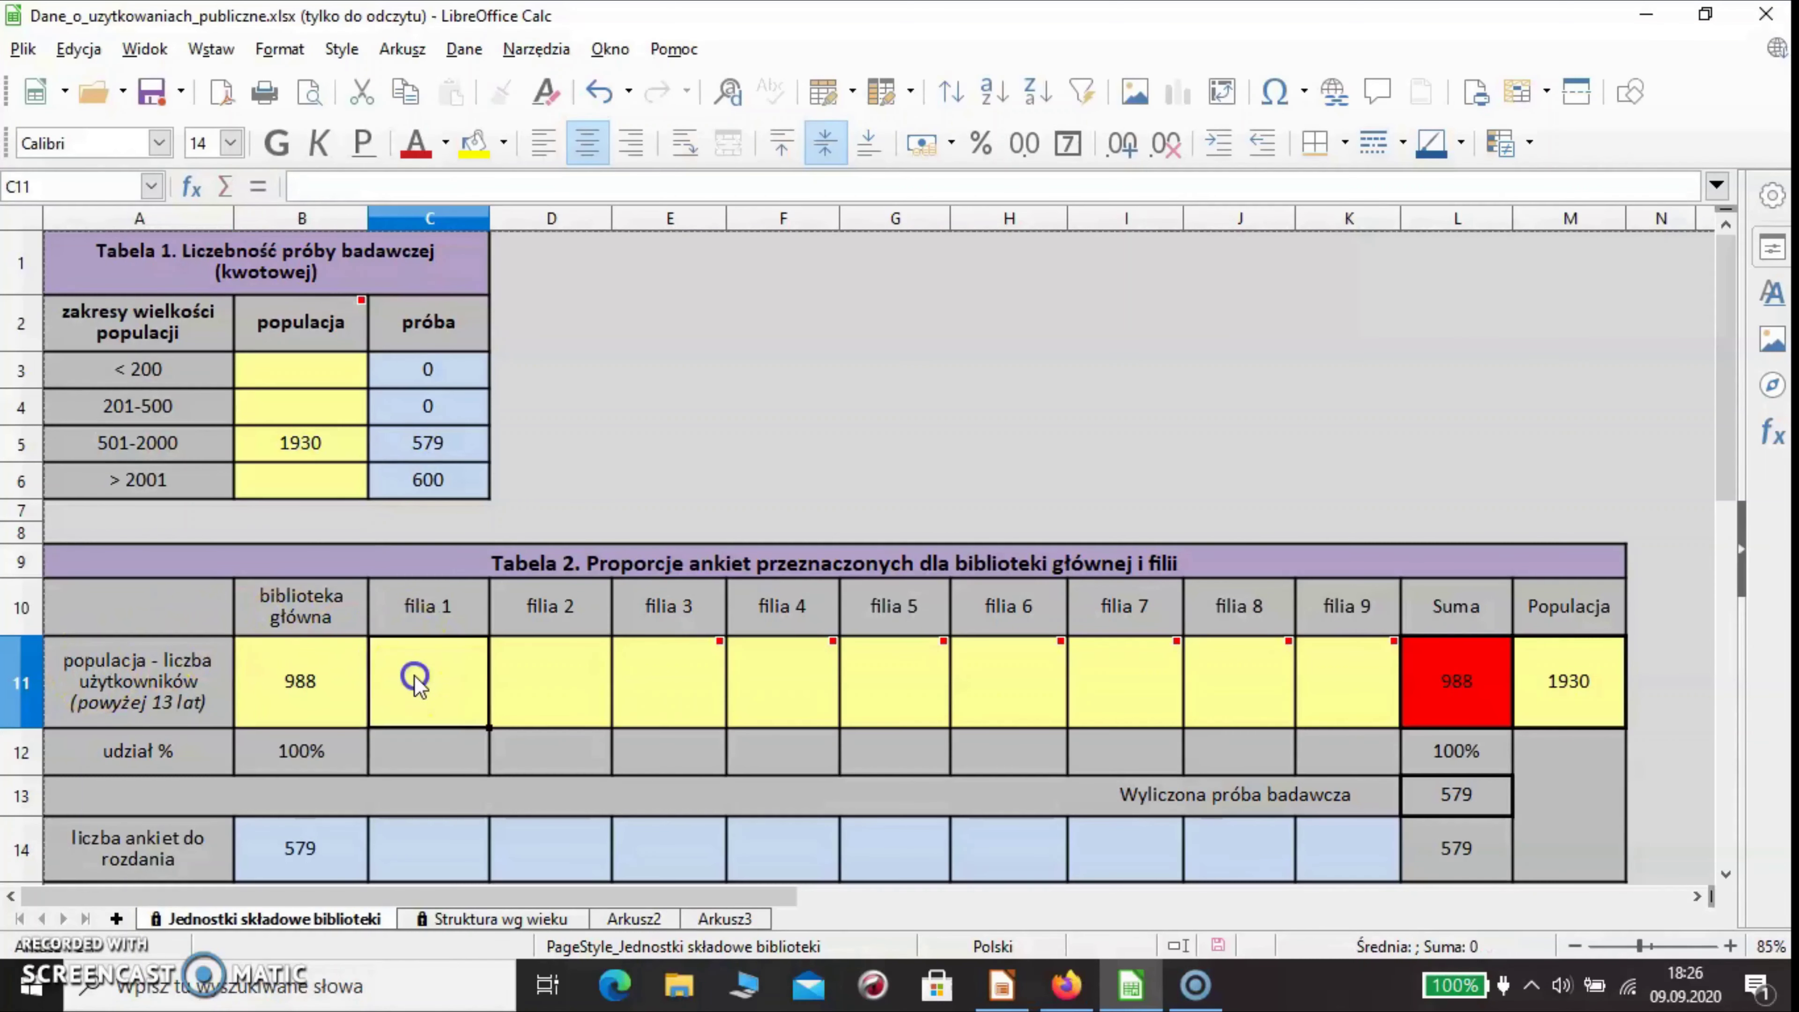
pyautogui.write('432')
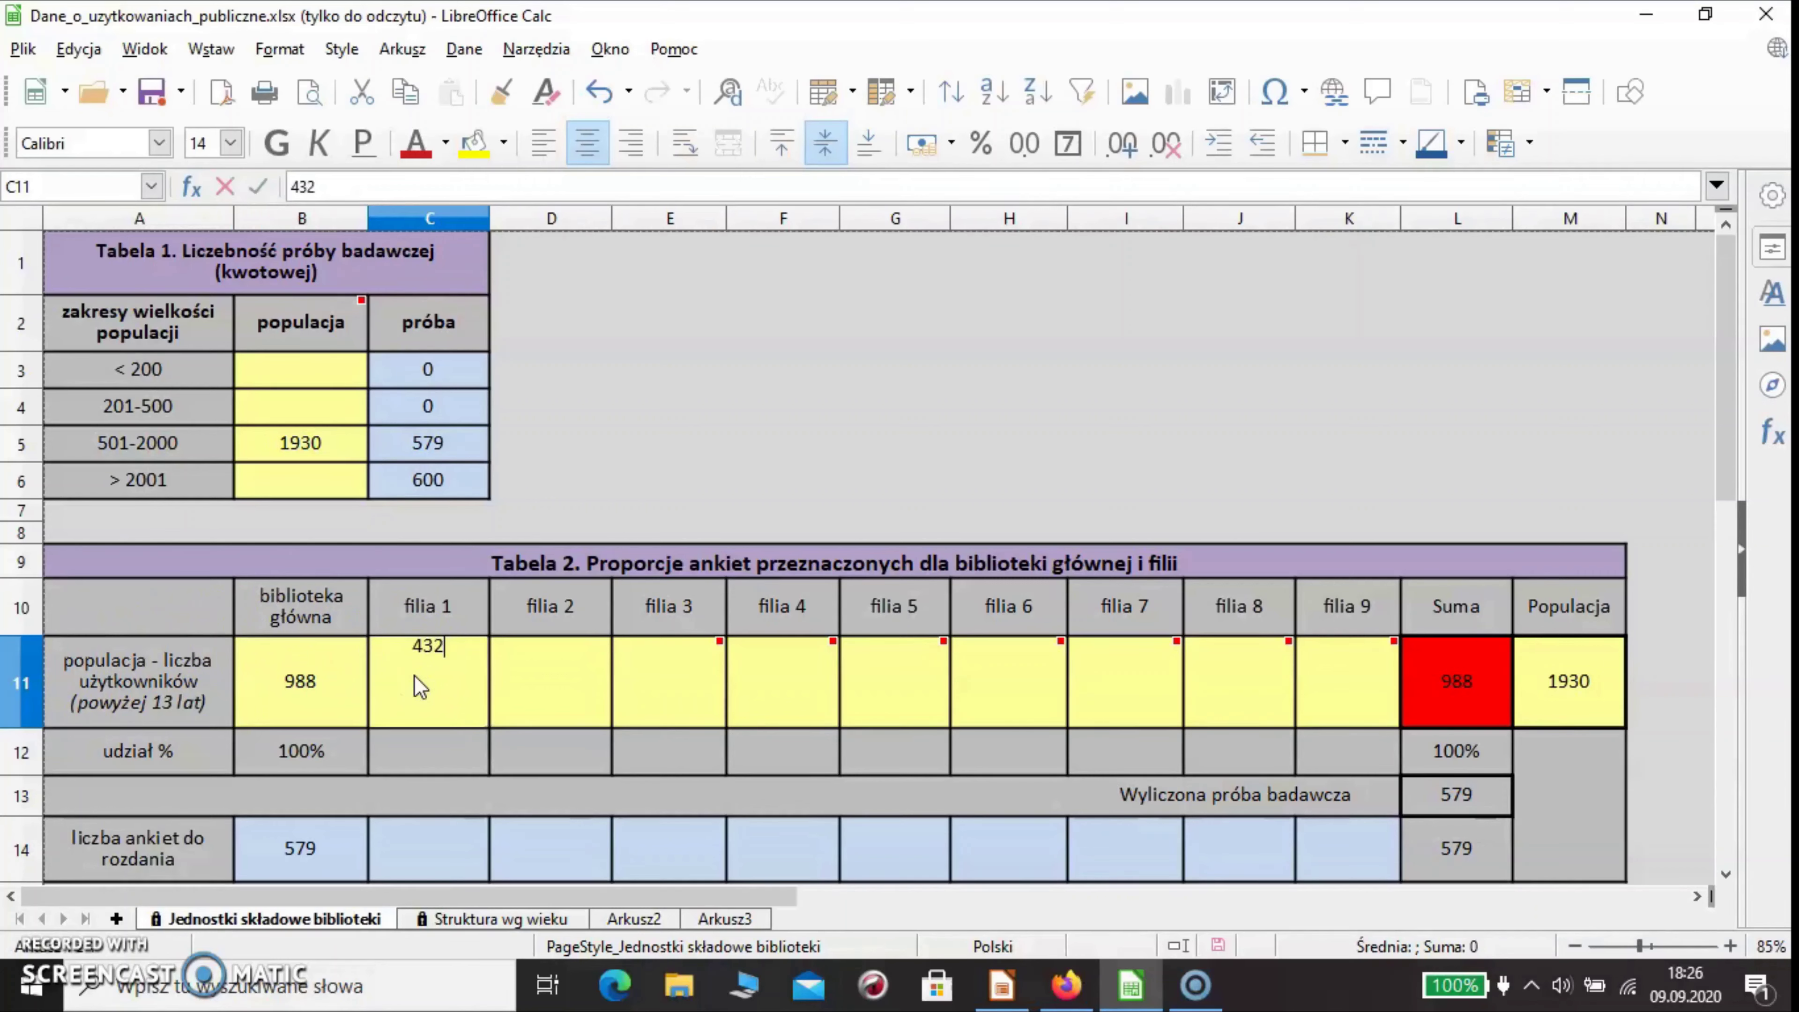
pyautogui.click(548, 684)
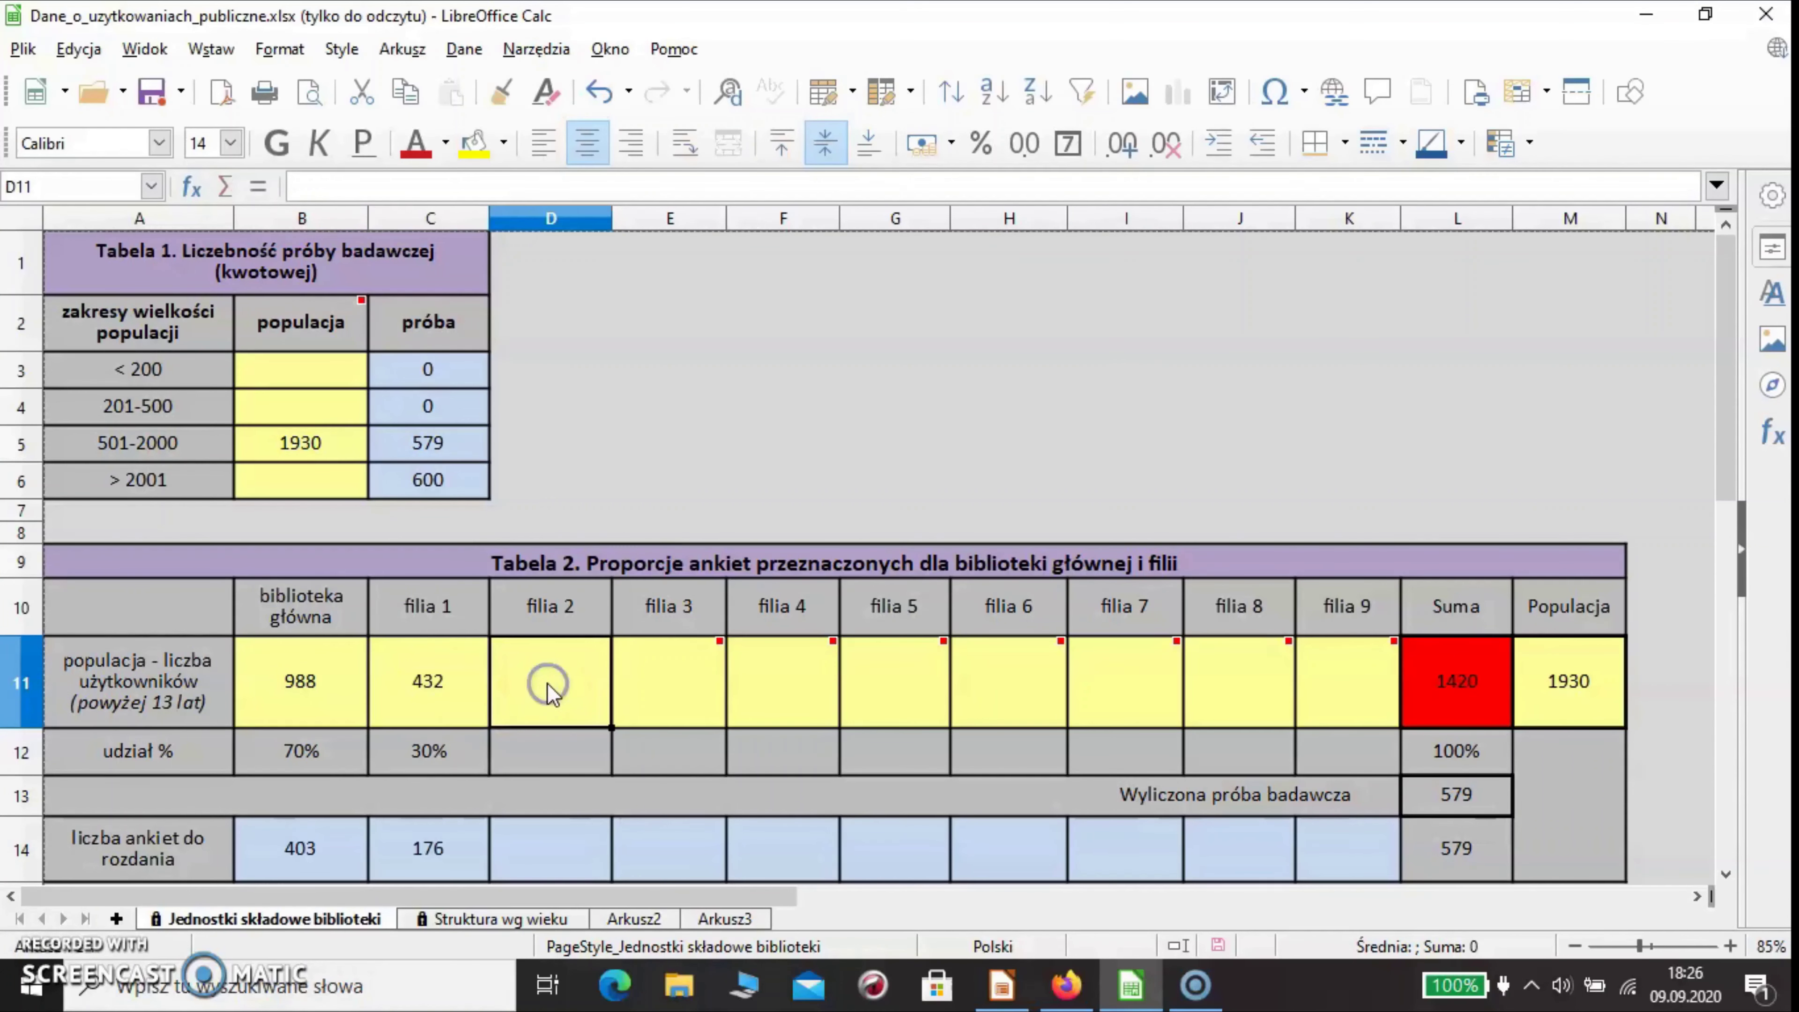
pyautogui.write('510')
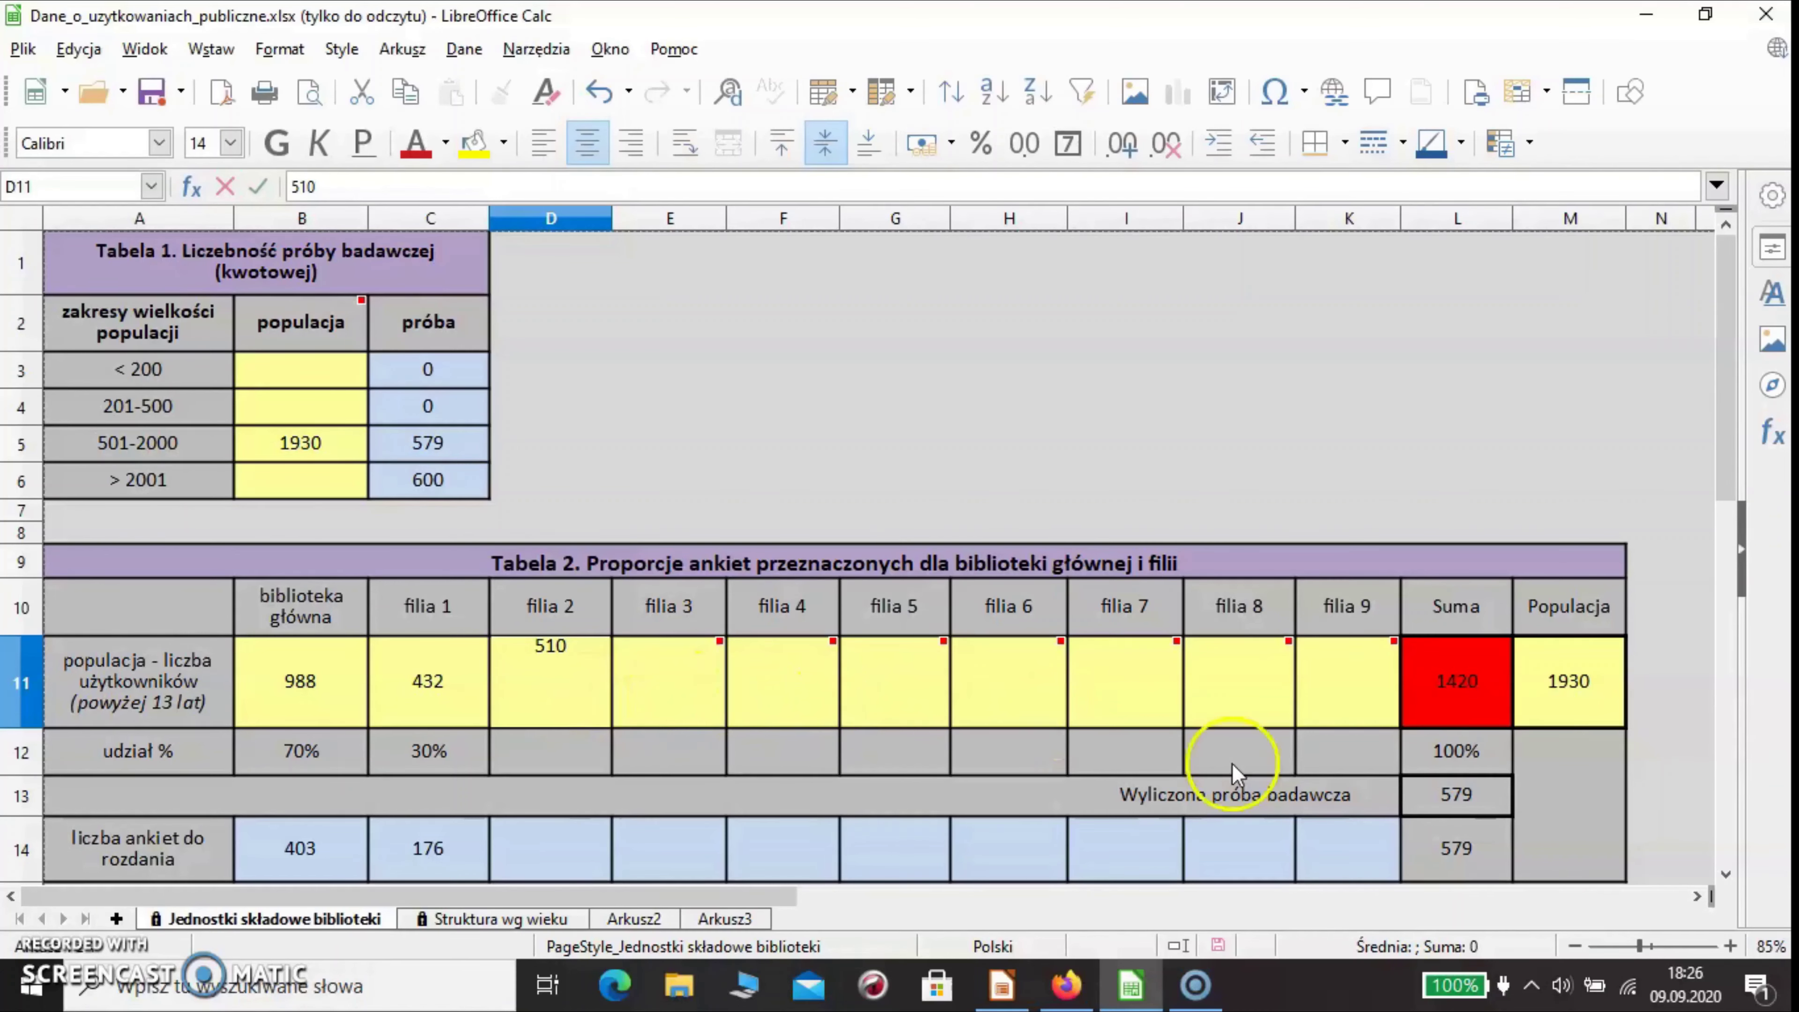
pyautogui.click(1493, 700)
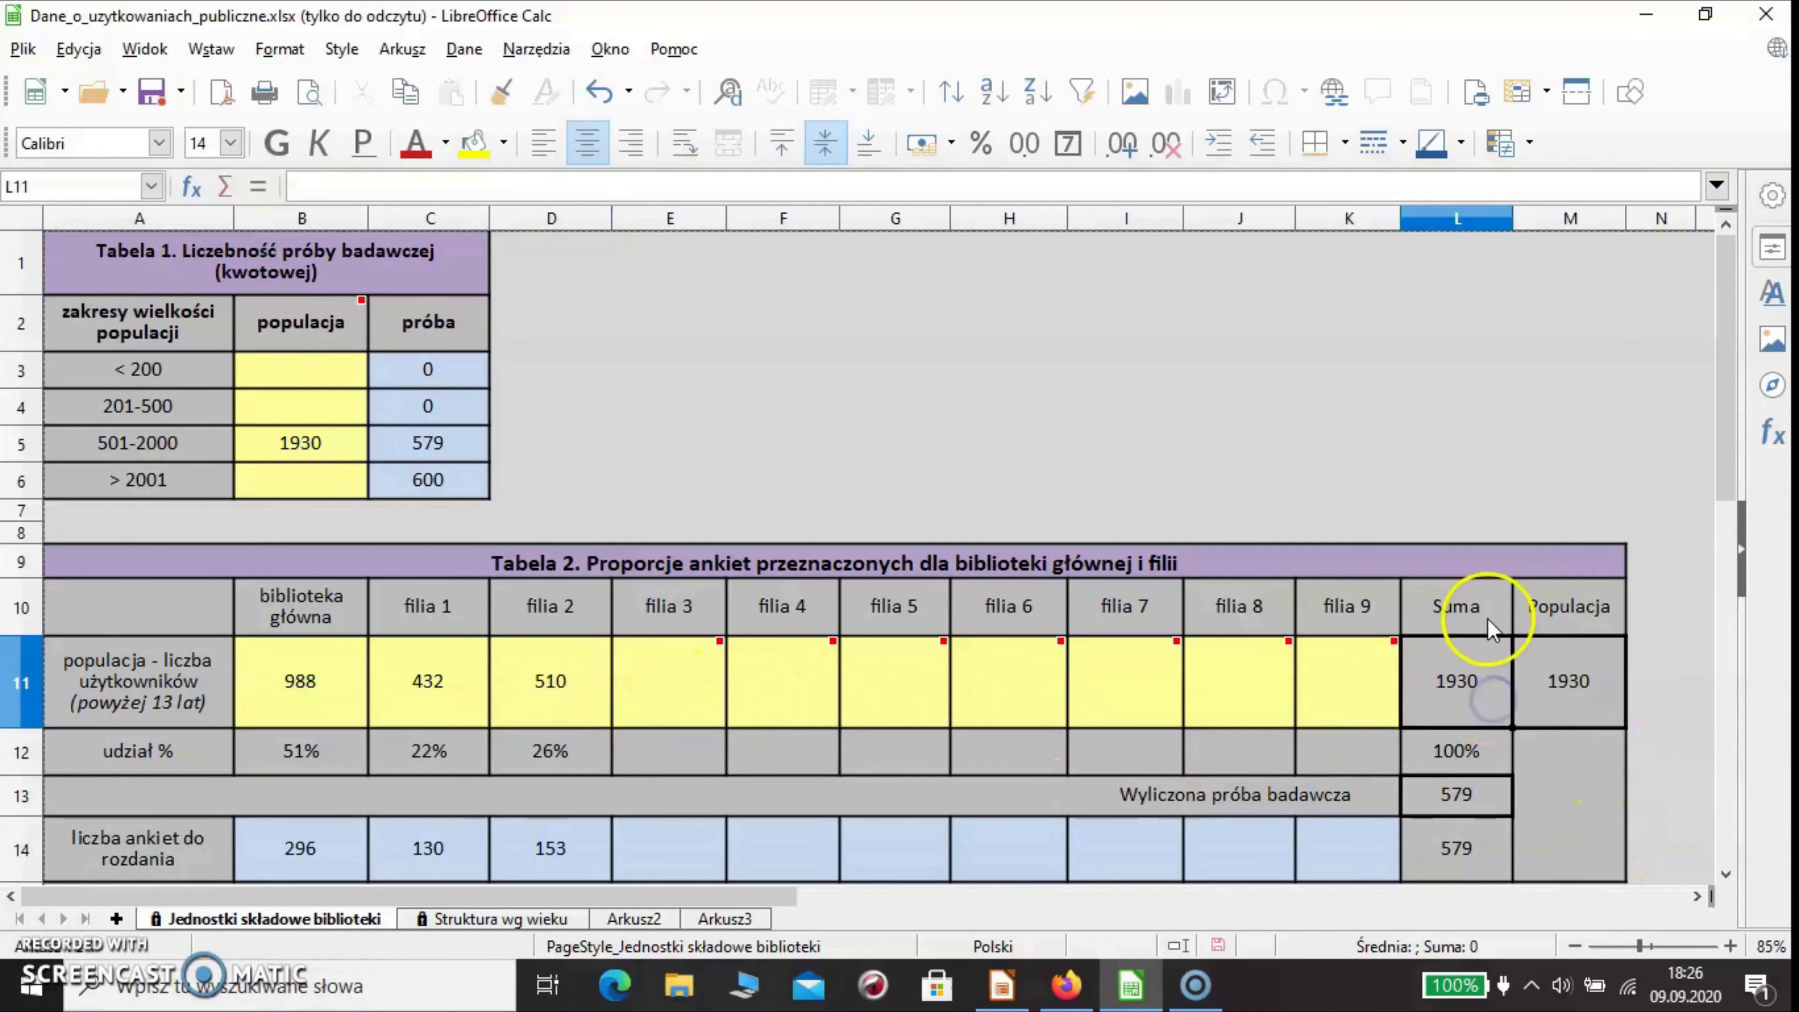
# Compare Suma with Populacja in Tabela 2 and examine the percentage shares of the main library and its branches.
pyautogui.click(1583, 644)
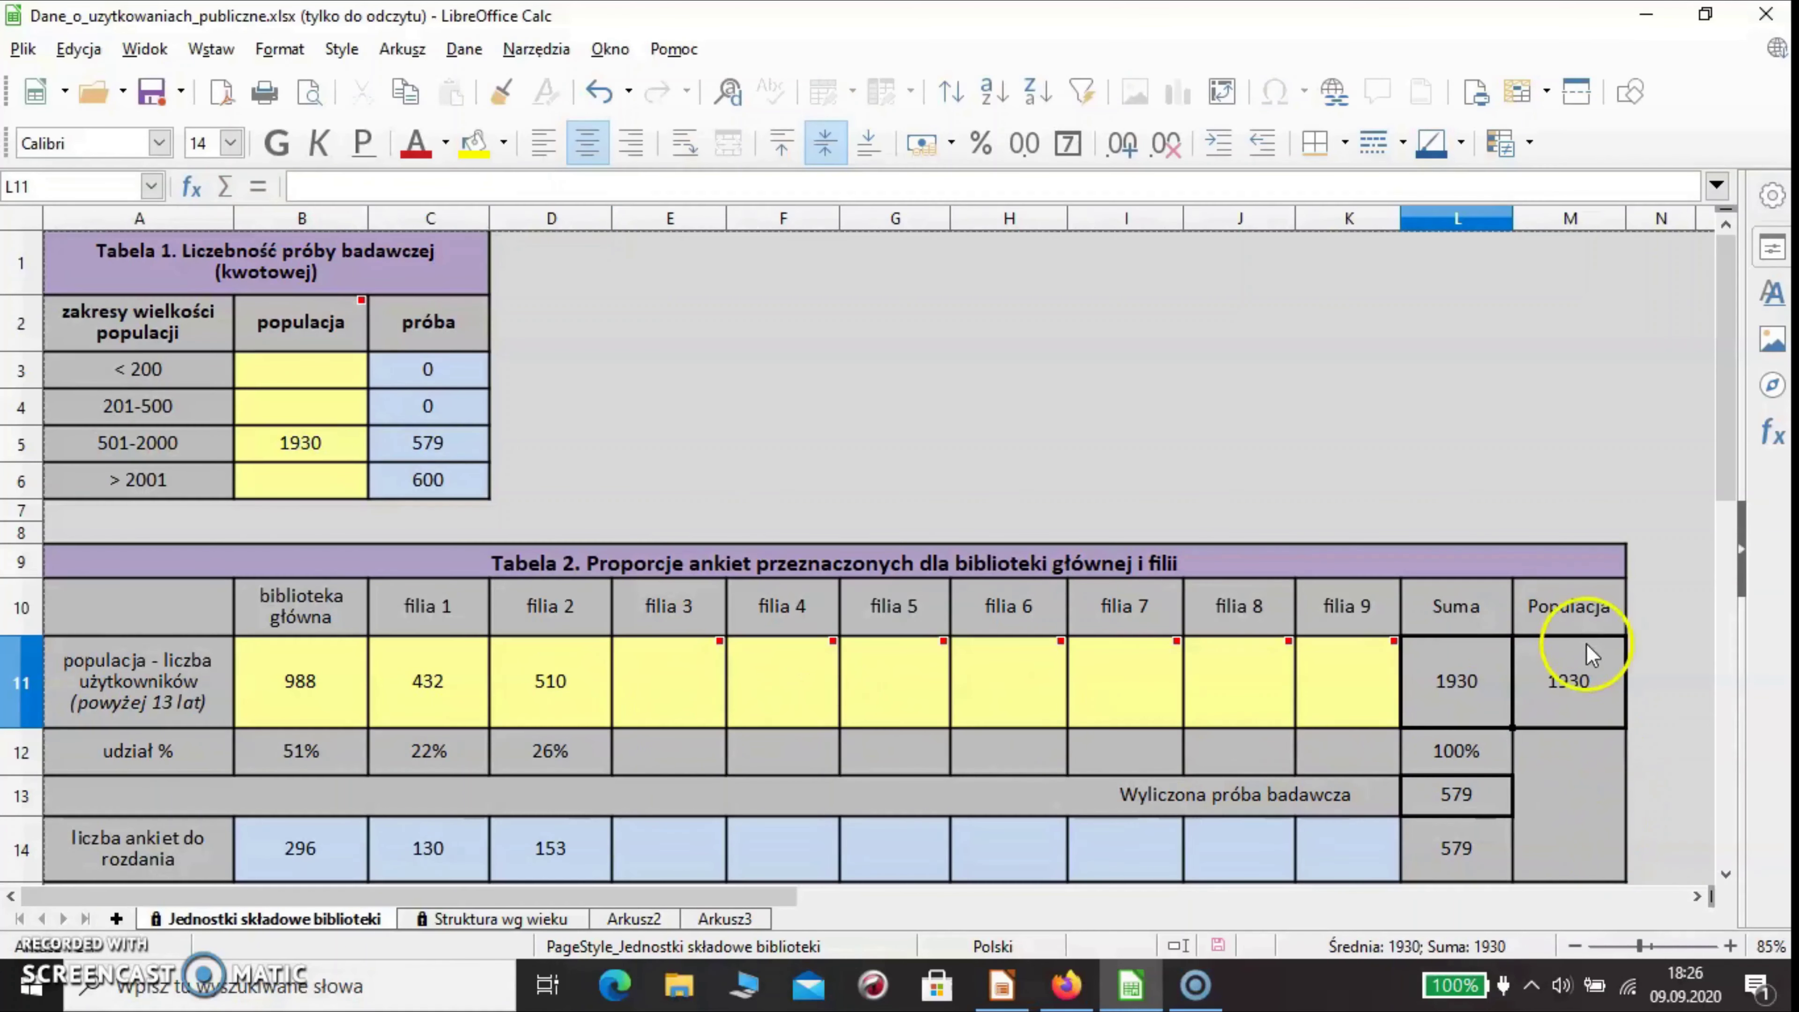
pyautogui.click(1480, 695)
pyautogui.click(1592, 701)
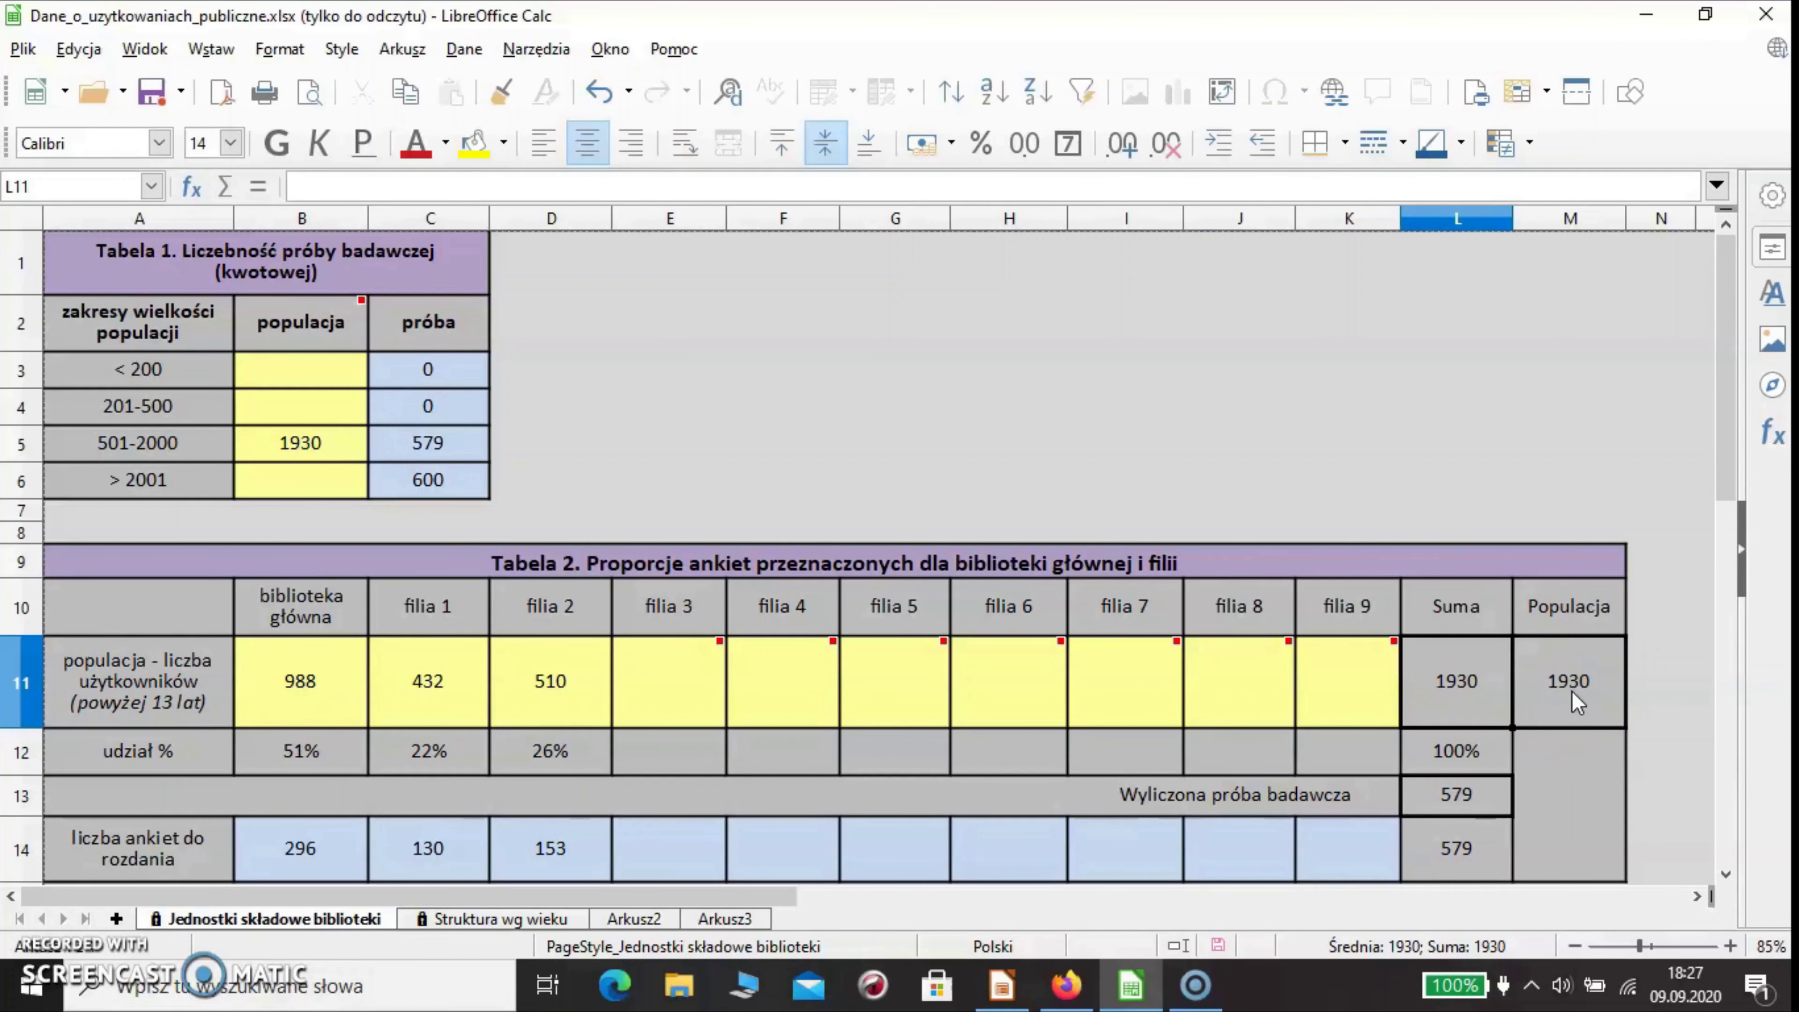
pyautogui.click(1437, 737)
pyautogui.click(386, 773)
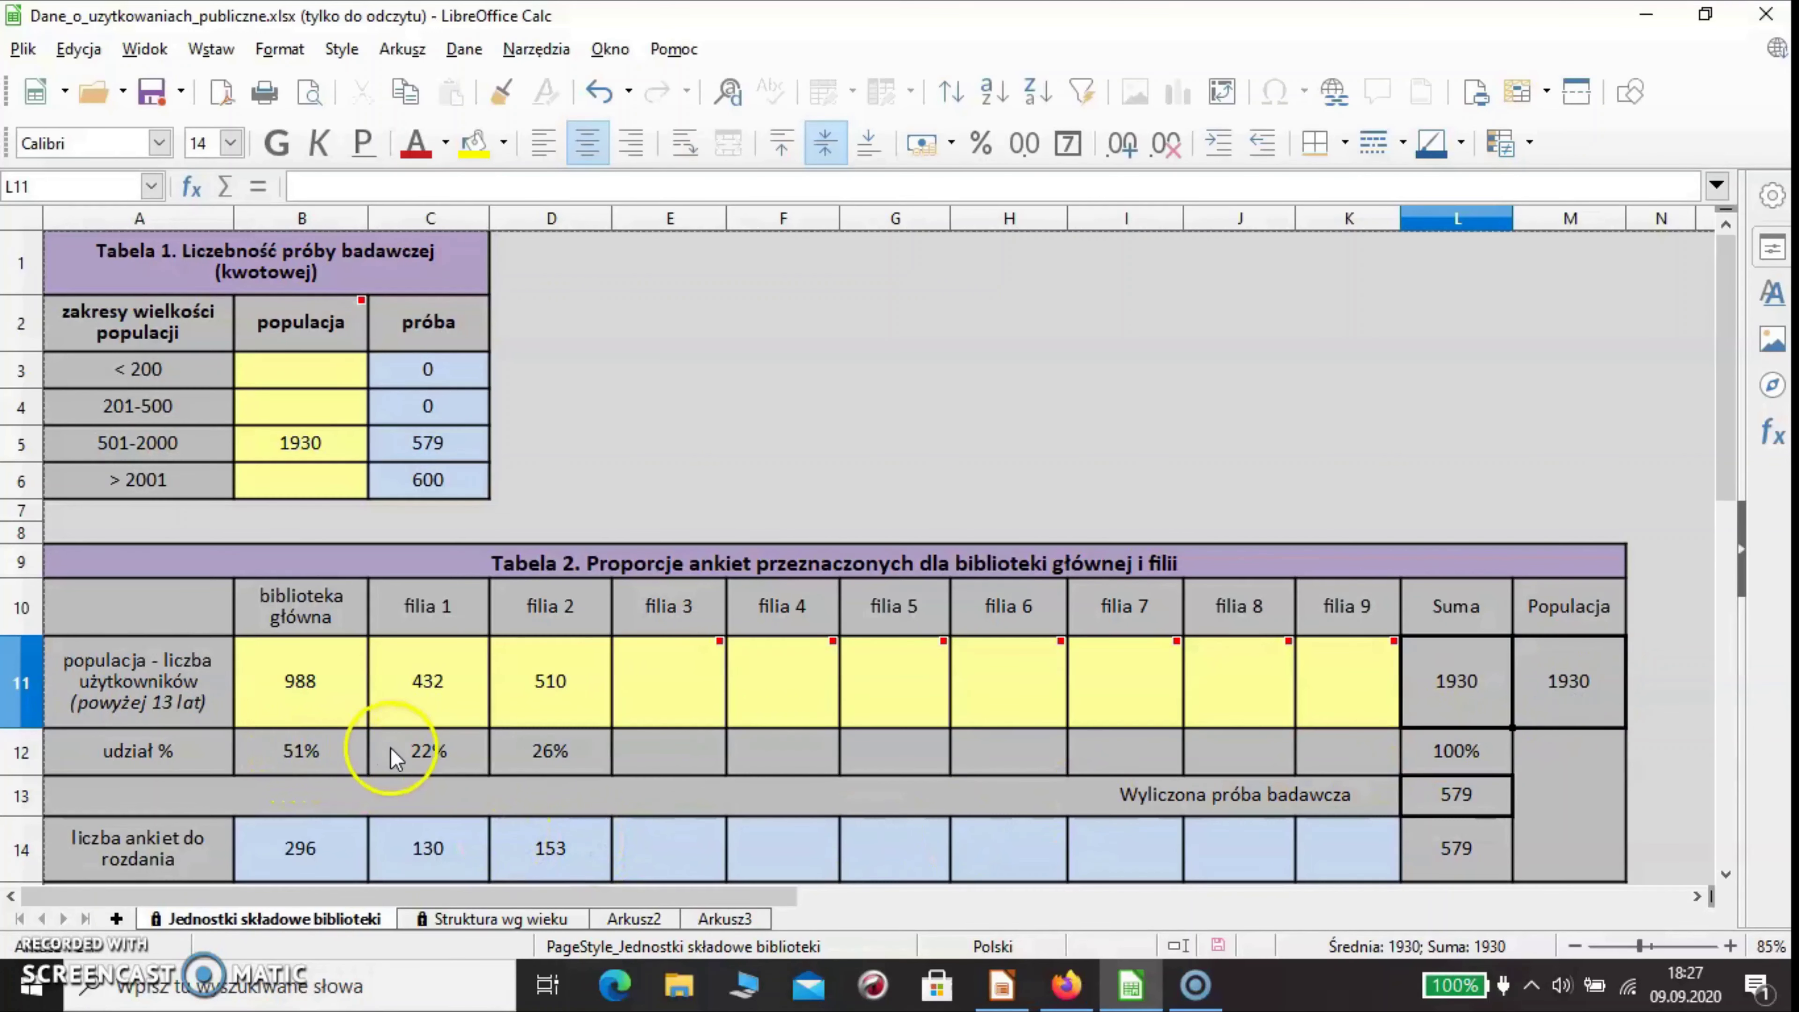
pyautogui.click(423, 751)
pyautogui.click(500, 758)
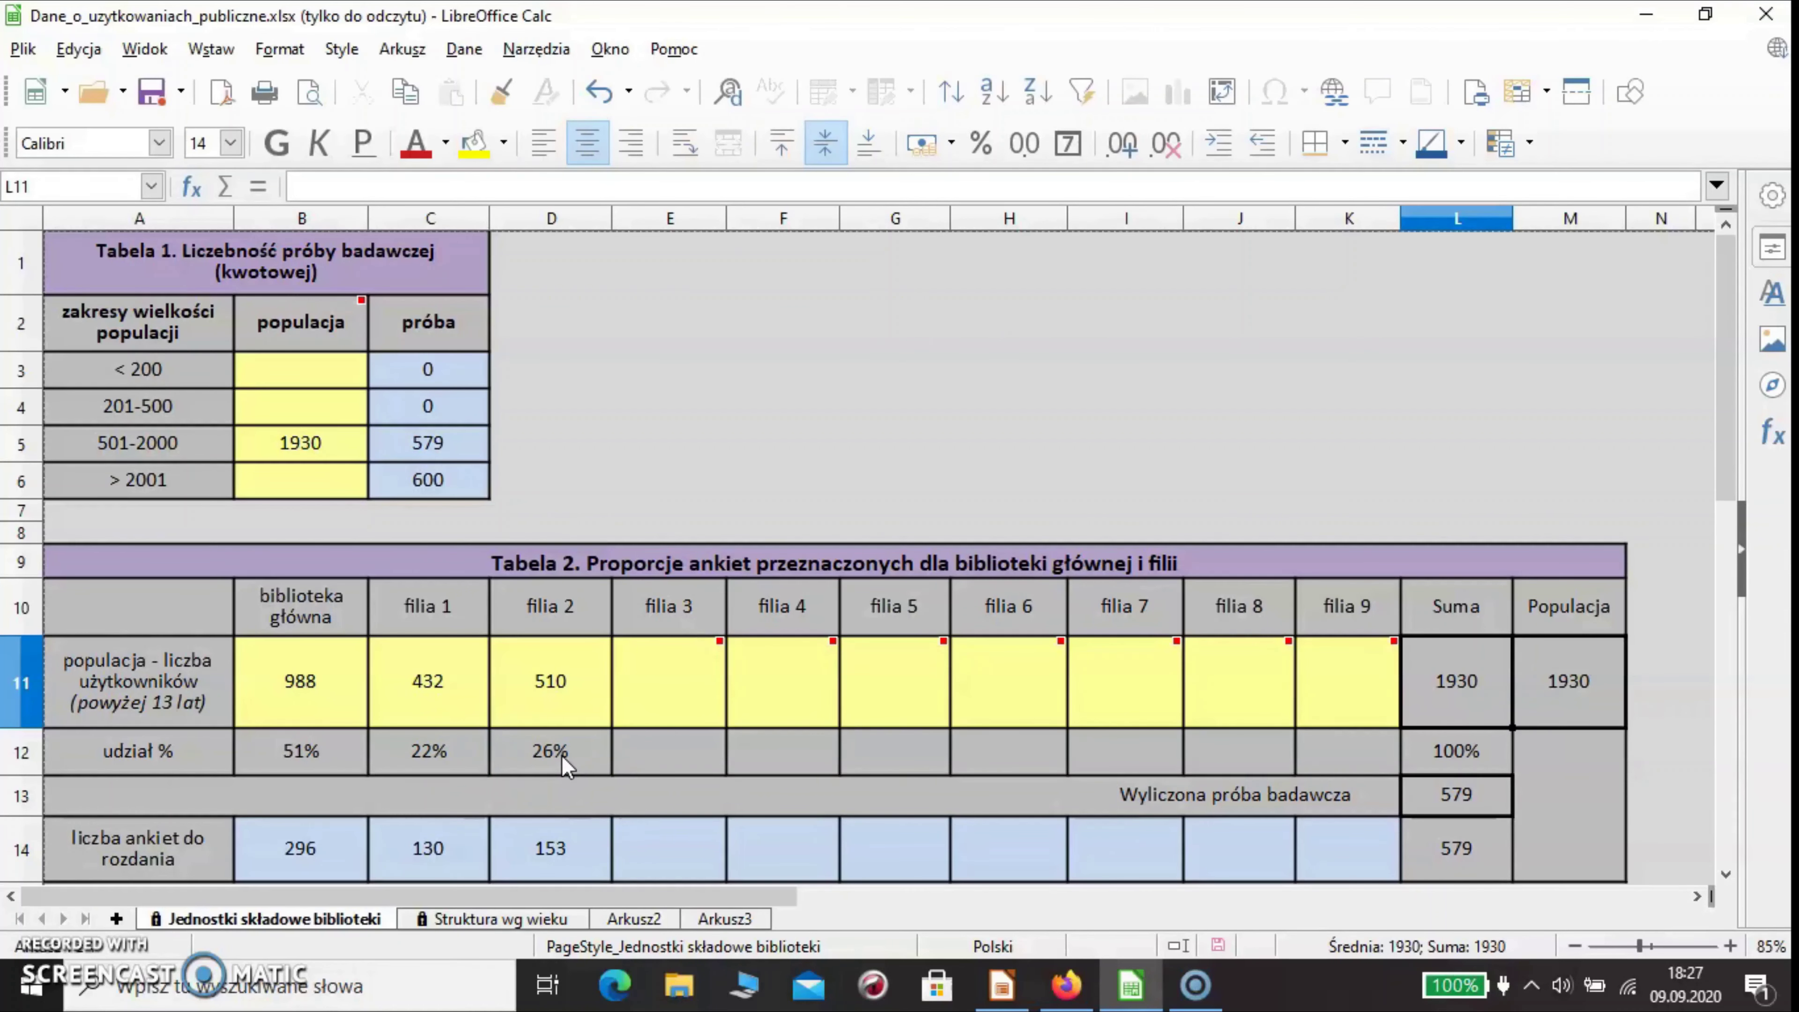
pyautogui.click(479, 754)
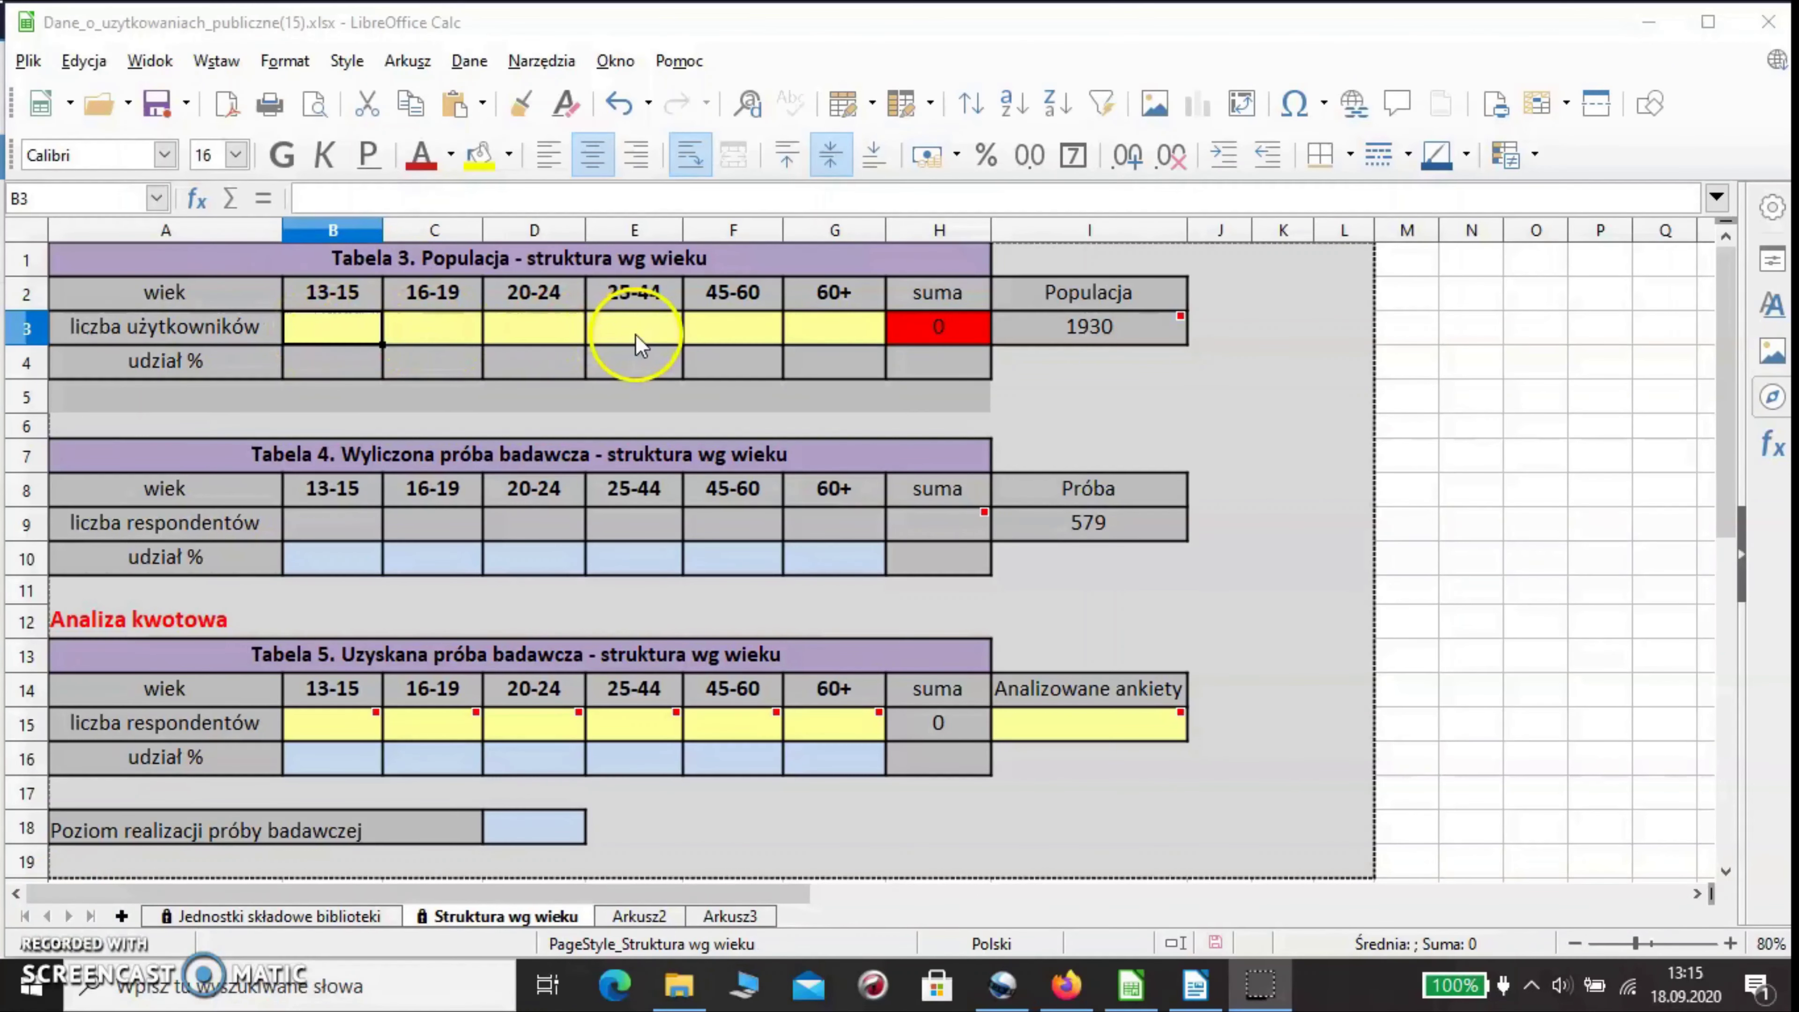
# Consult the age-structure table in the Writer document and enter 139, 297 and 268 users for ages 13-15, 16-19 and 20-24 in Tabela 3.
pyautogui.click(1202, 986)
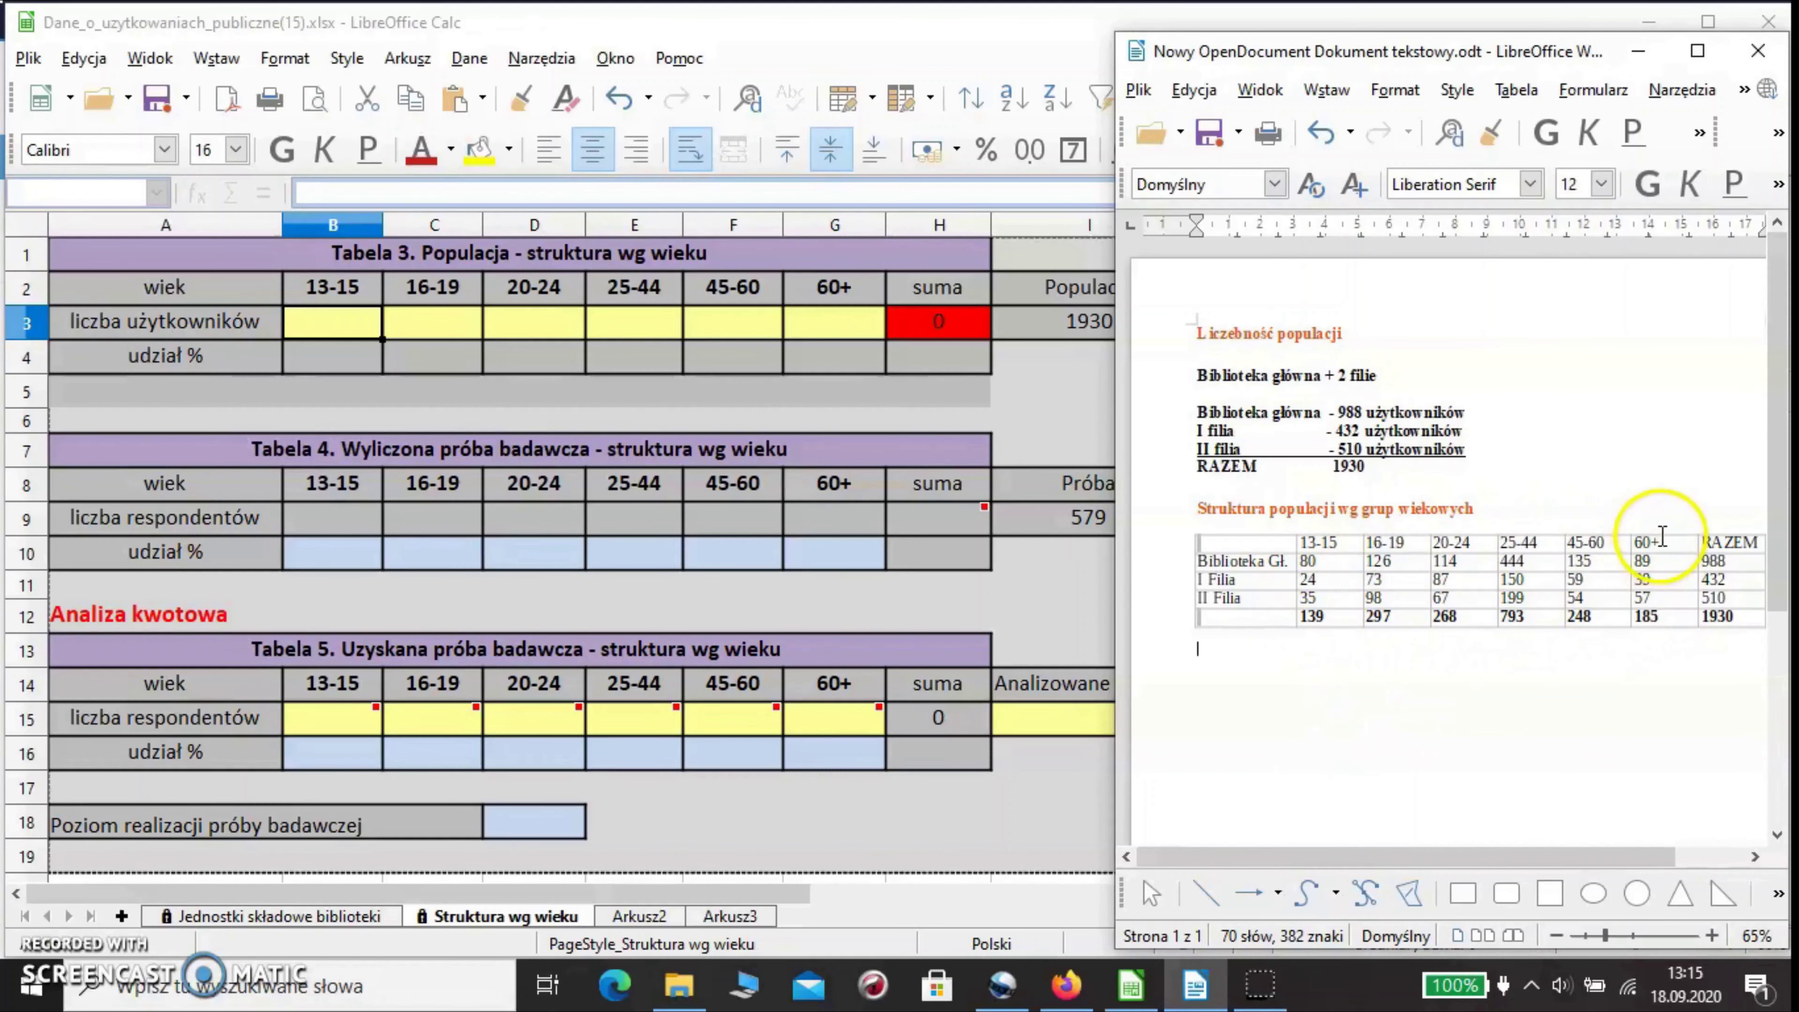
pyautogui.click(336, 323)
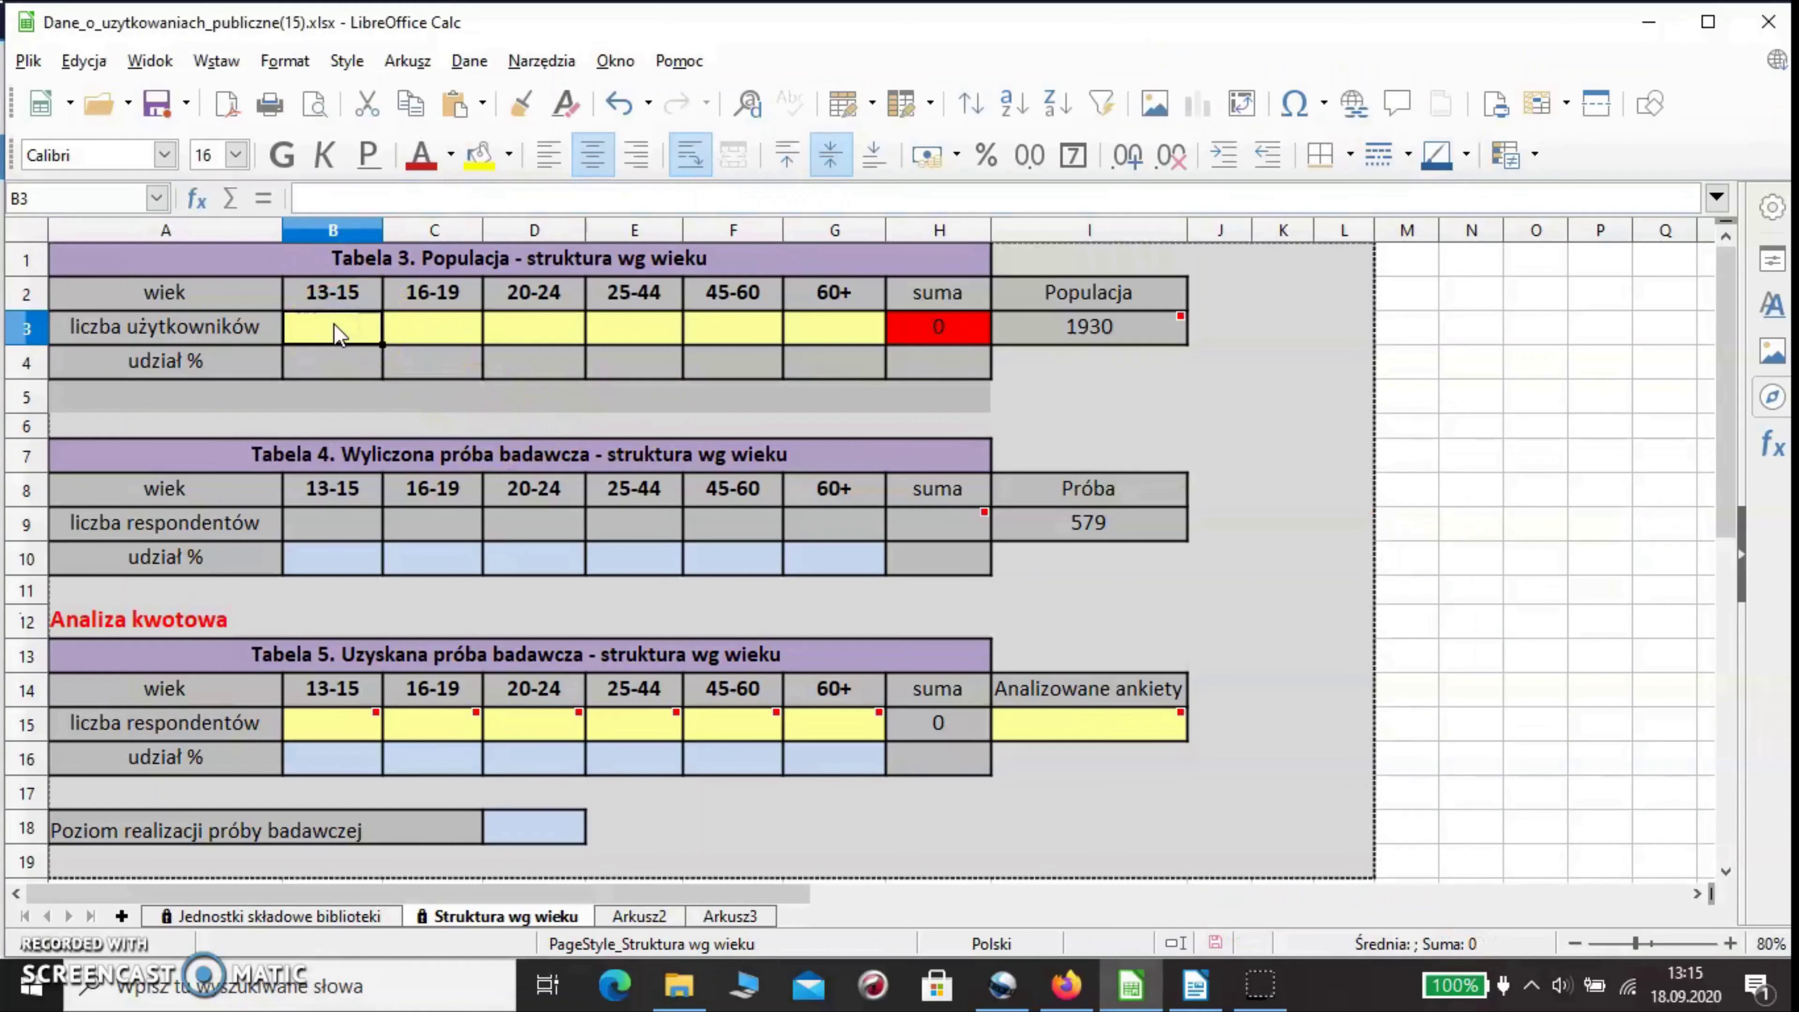
pyautogui.write('139')
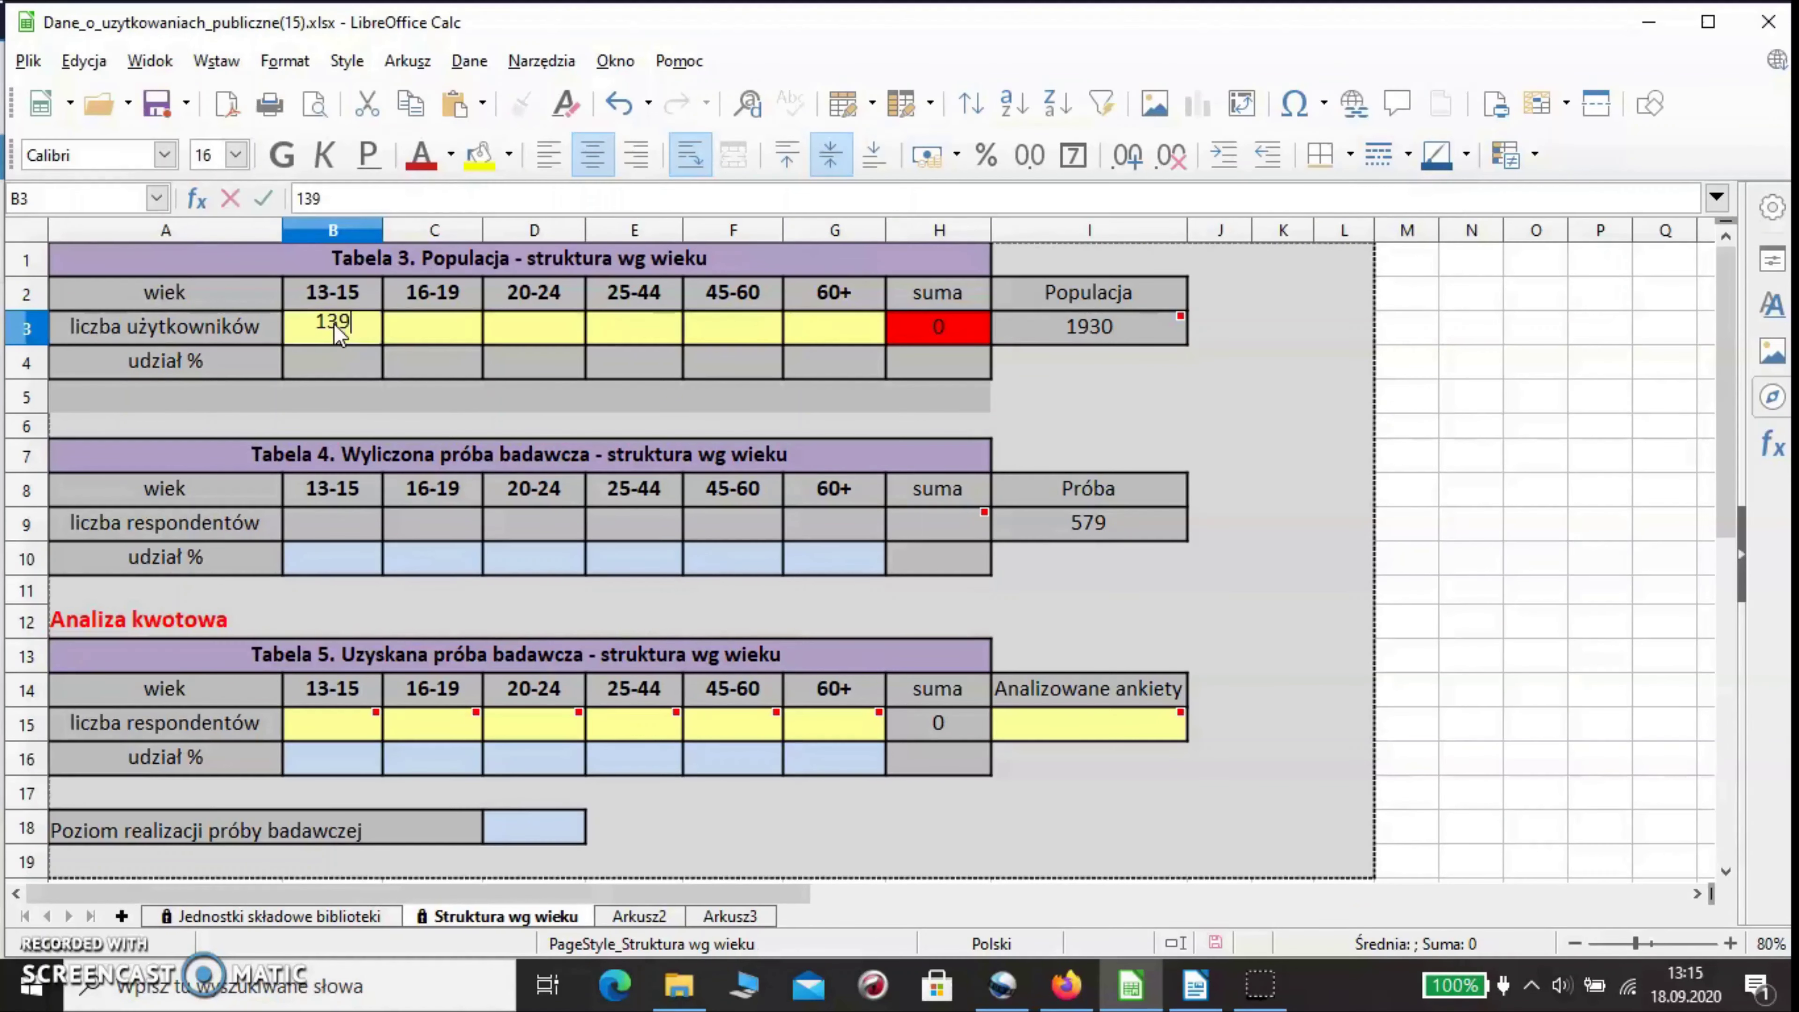
pyautogui.click(413, 325)
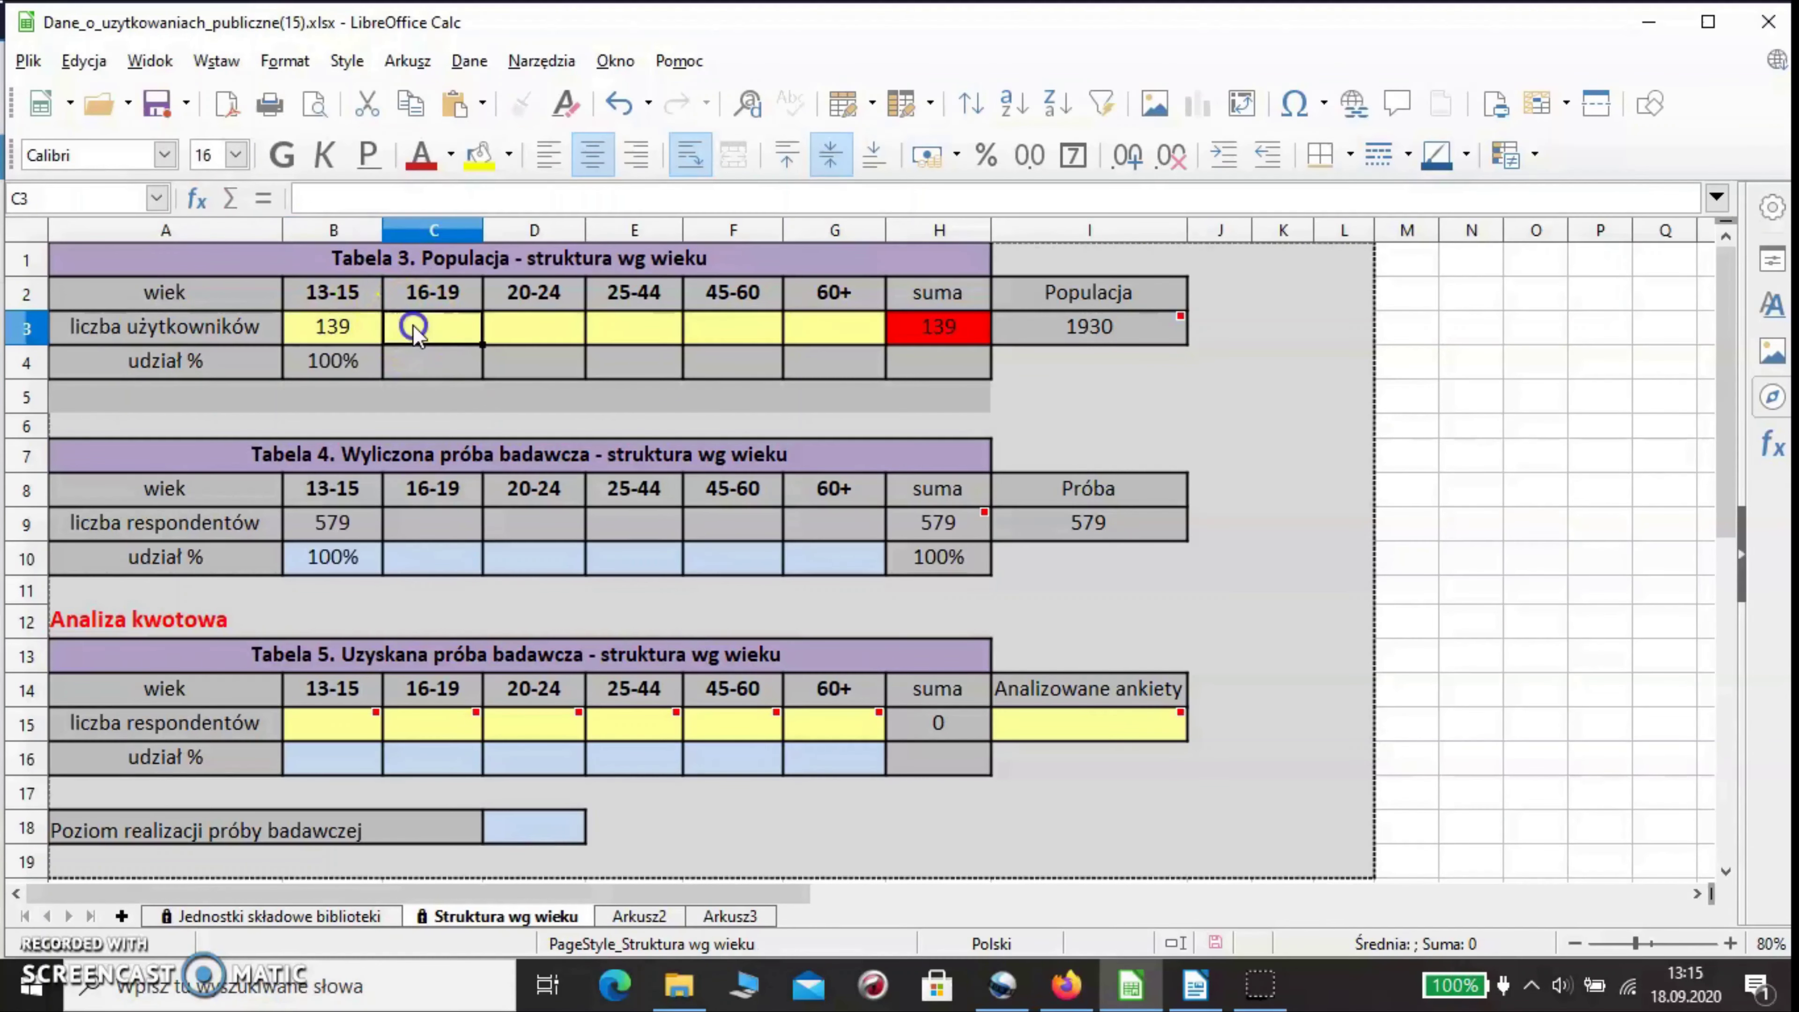
pyautogui.write('2')
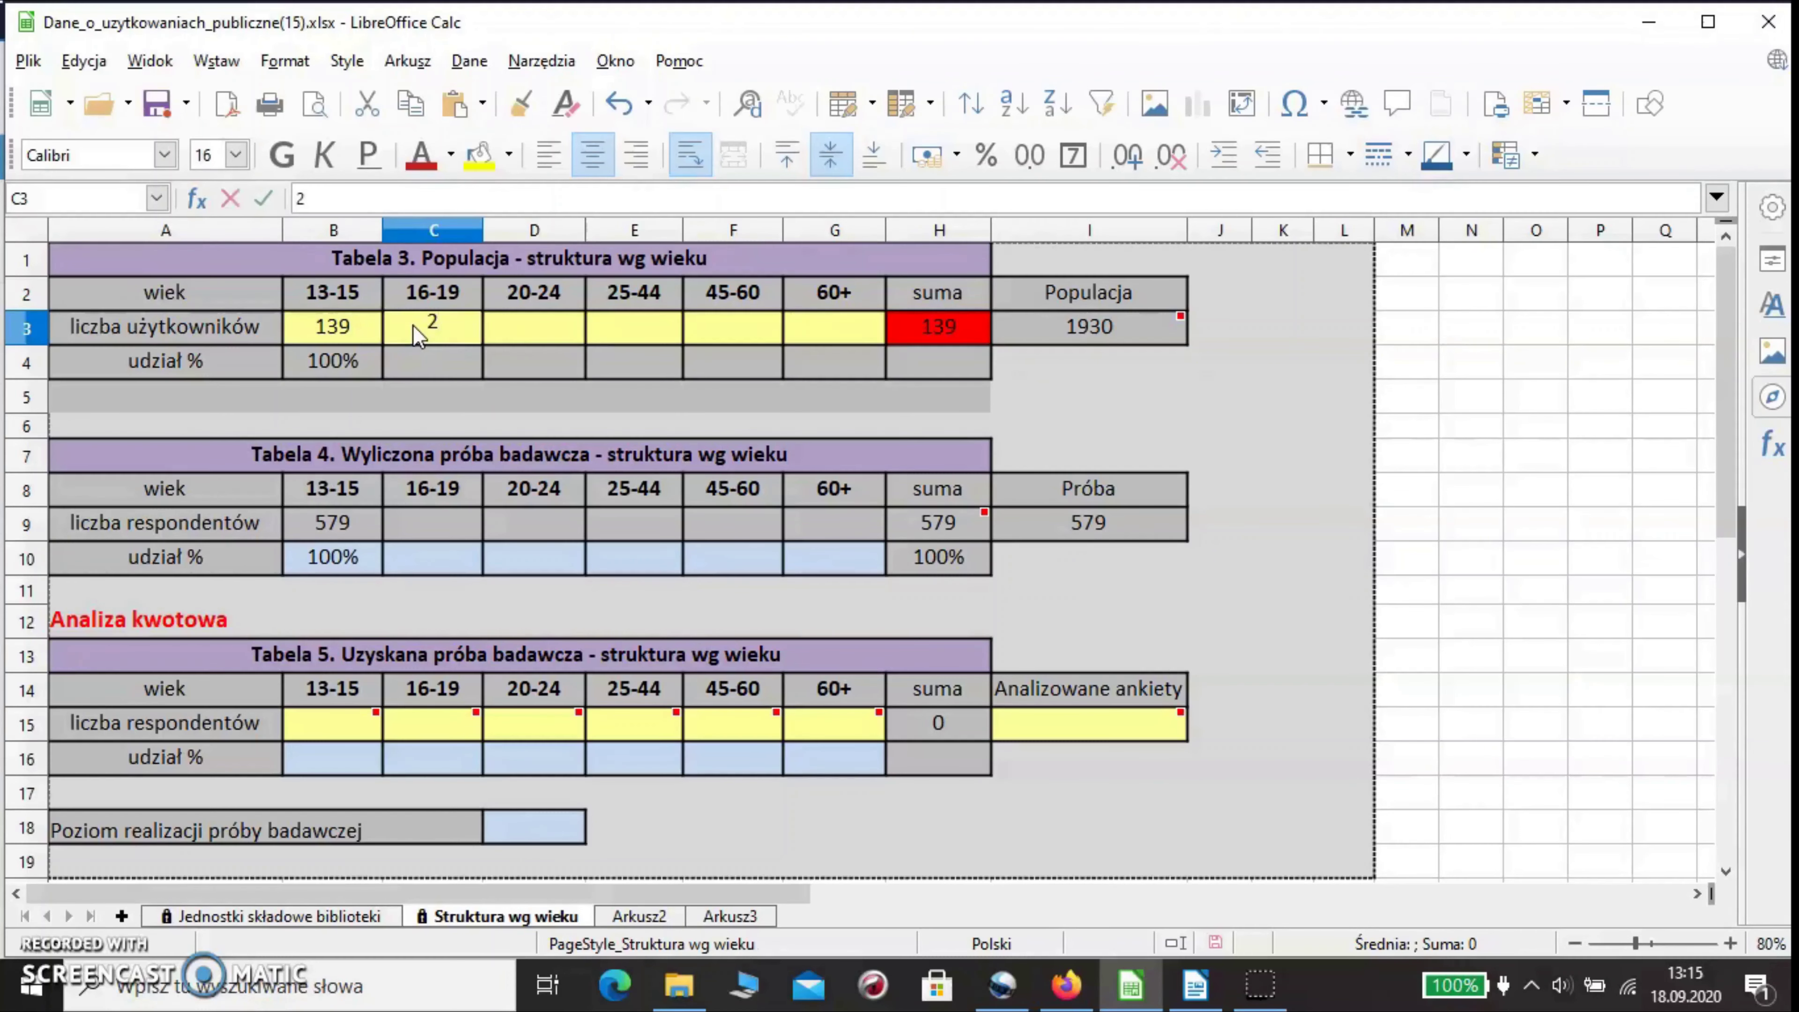
pyautogui.write('97')
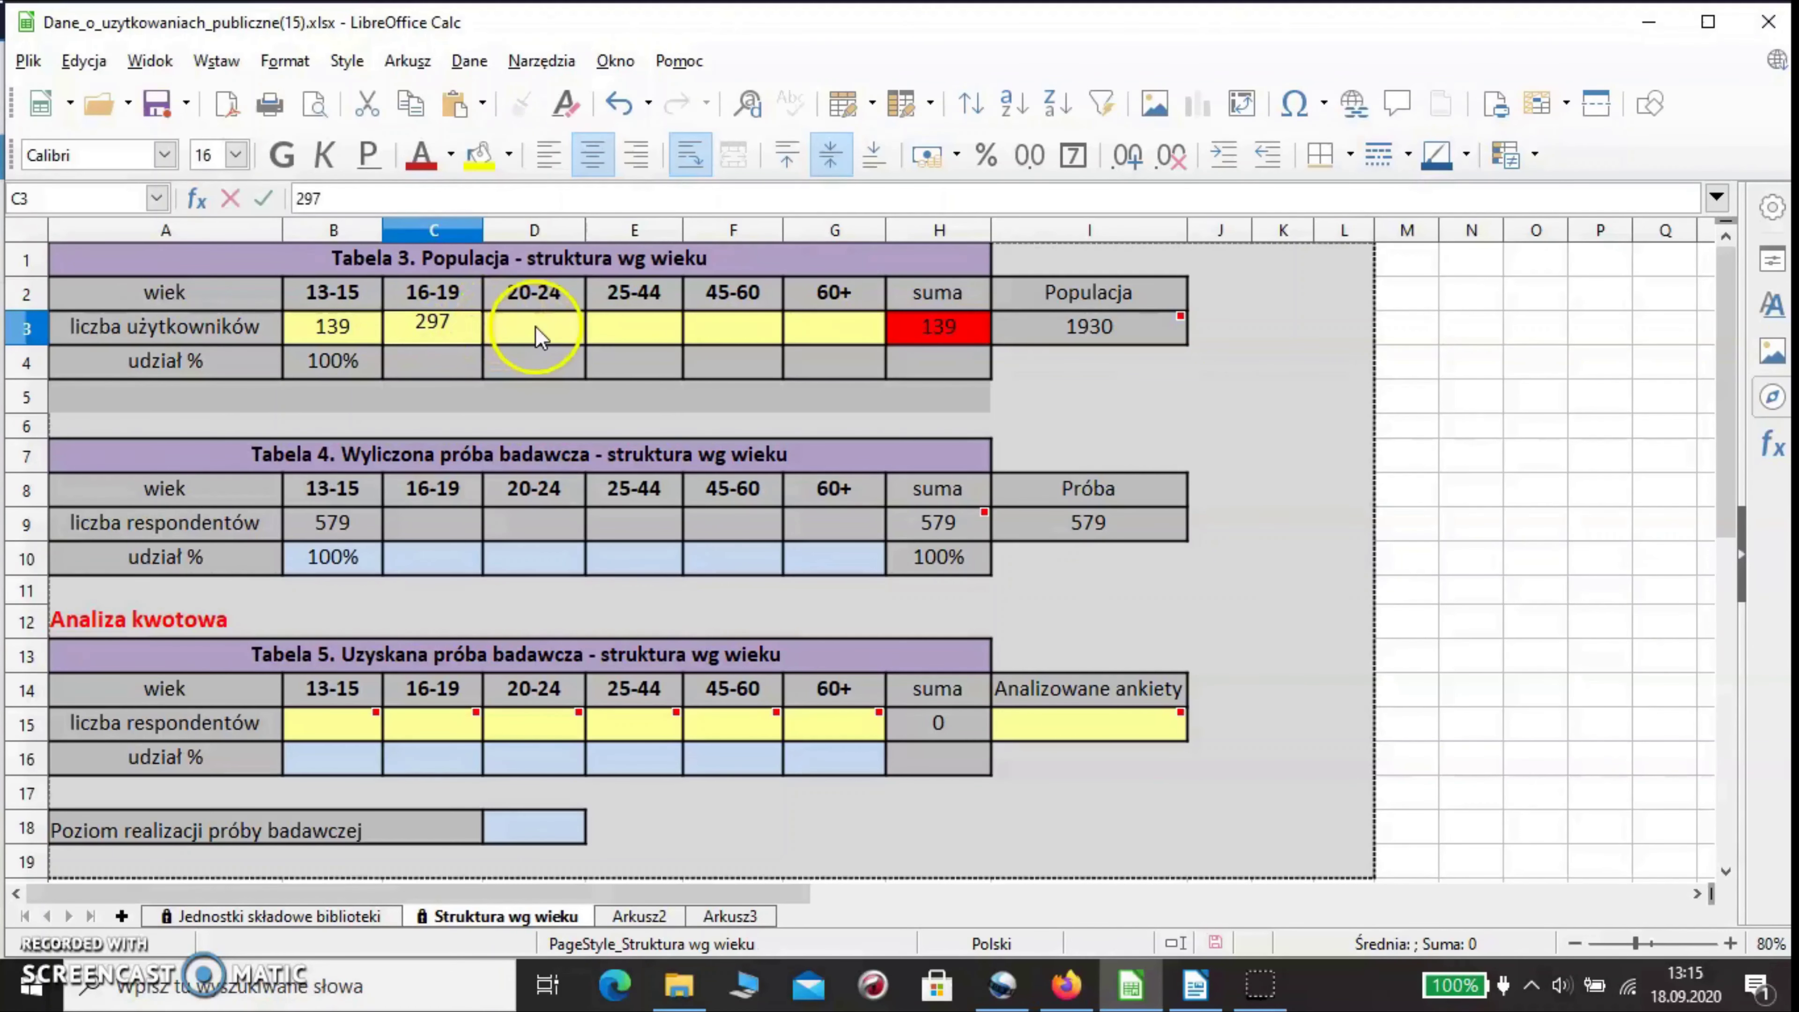
pyautogui.click(535, 326)
pyautogui.write('2')
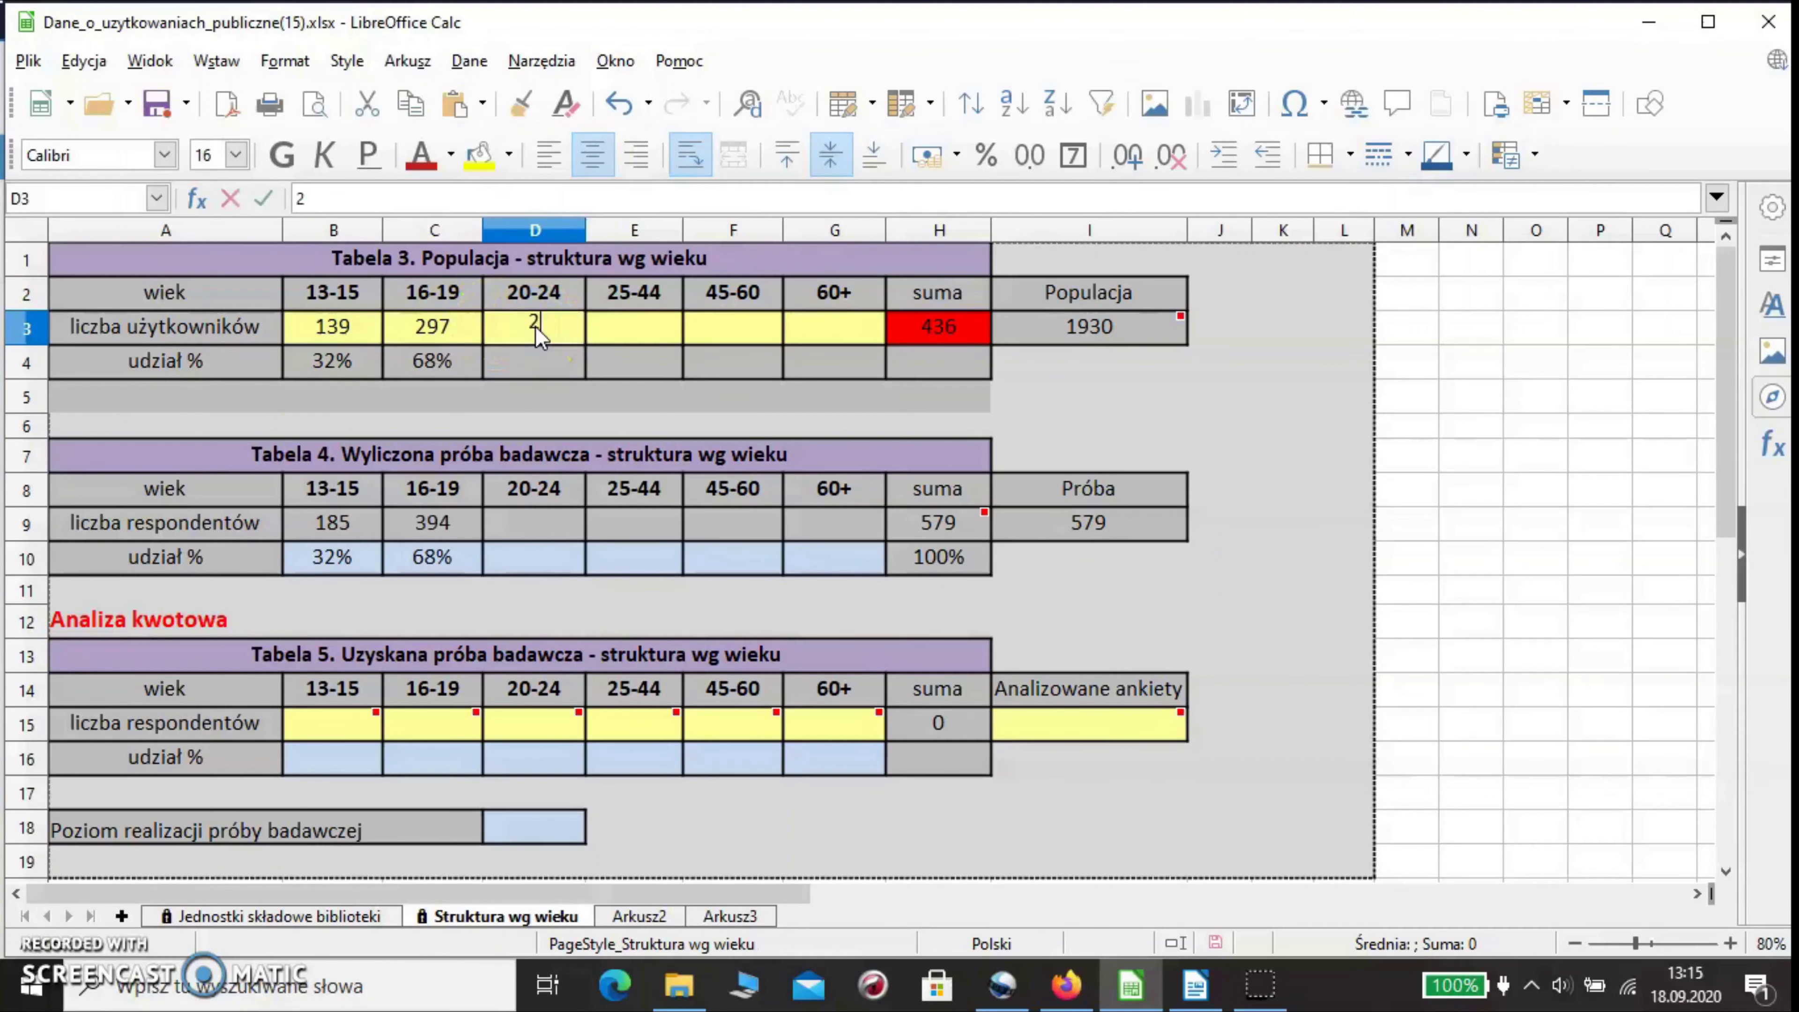
pyautogui.write('68')
# Enter 793, 248 and 185 users for ages 25-44, 45-60 and 60+ in Tabela 3, and check the sum against the population.
pyautogui.click(628, 339)
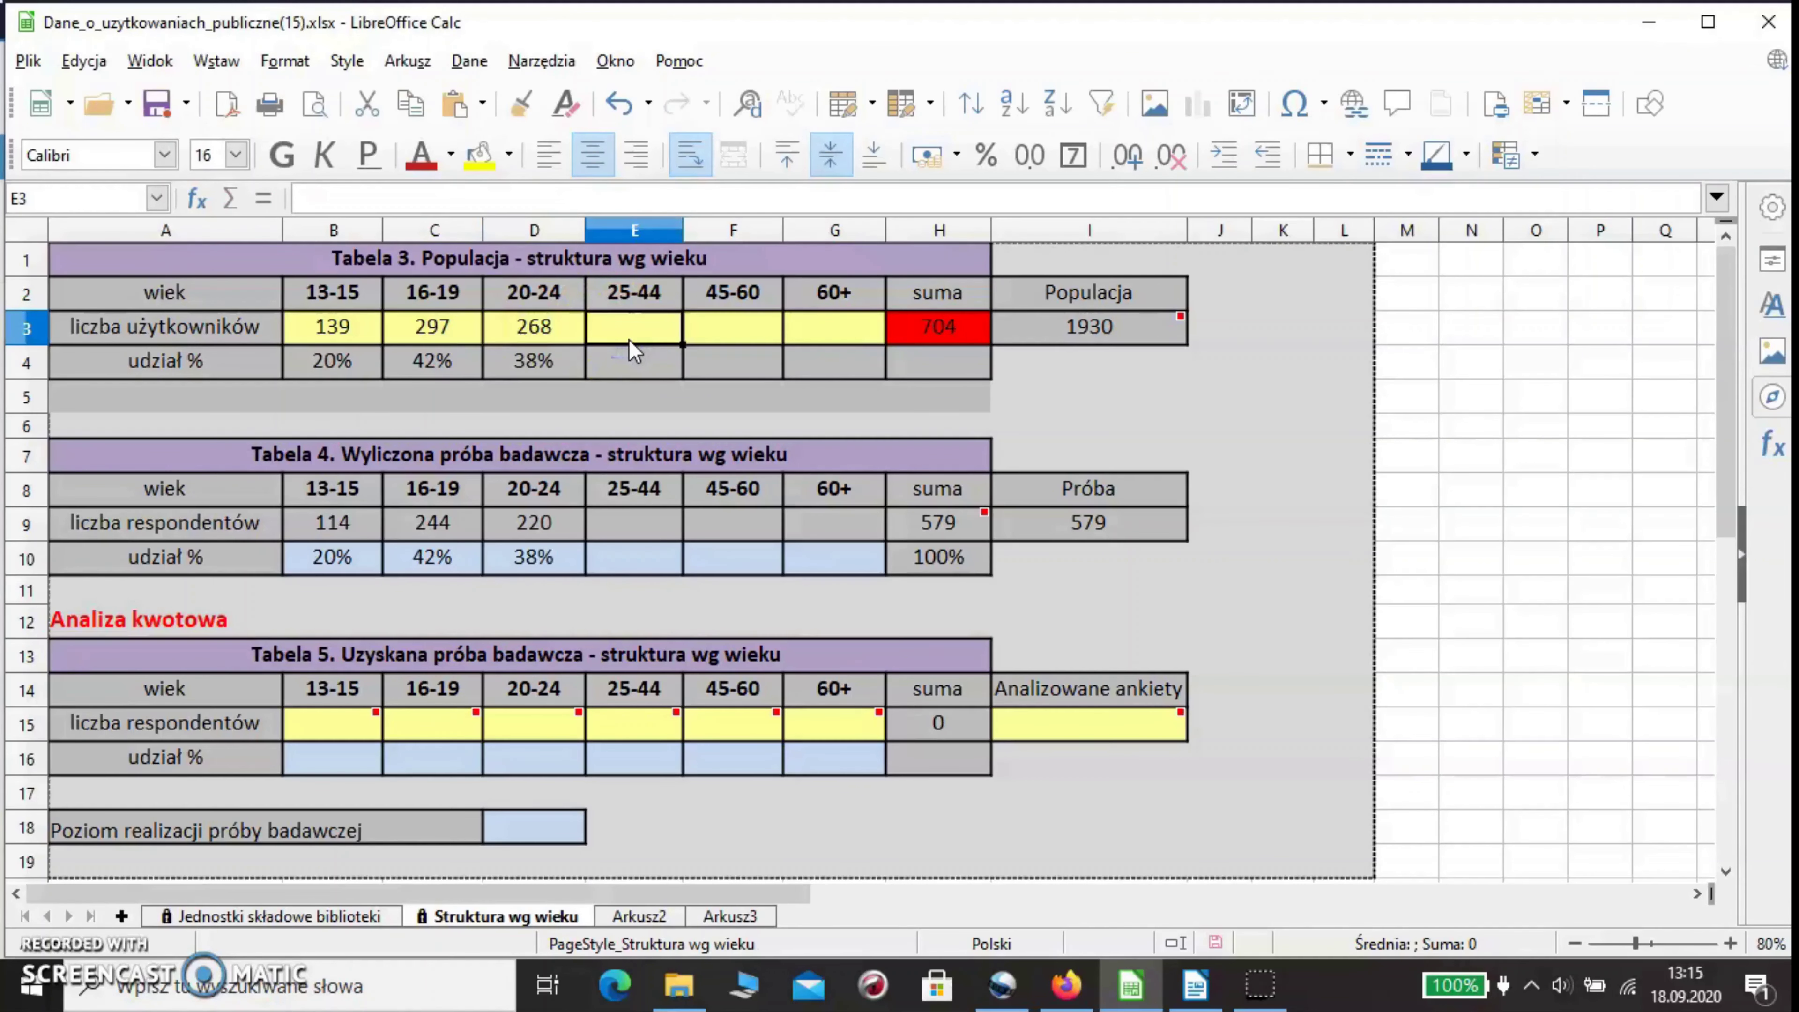
pyautogui.write('79')
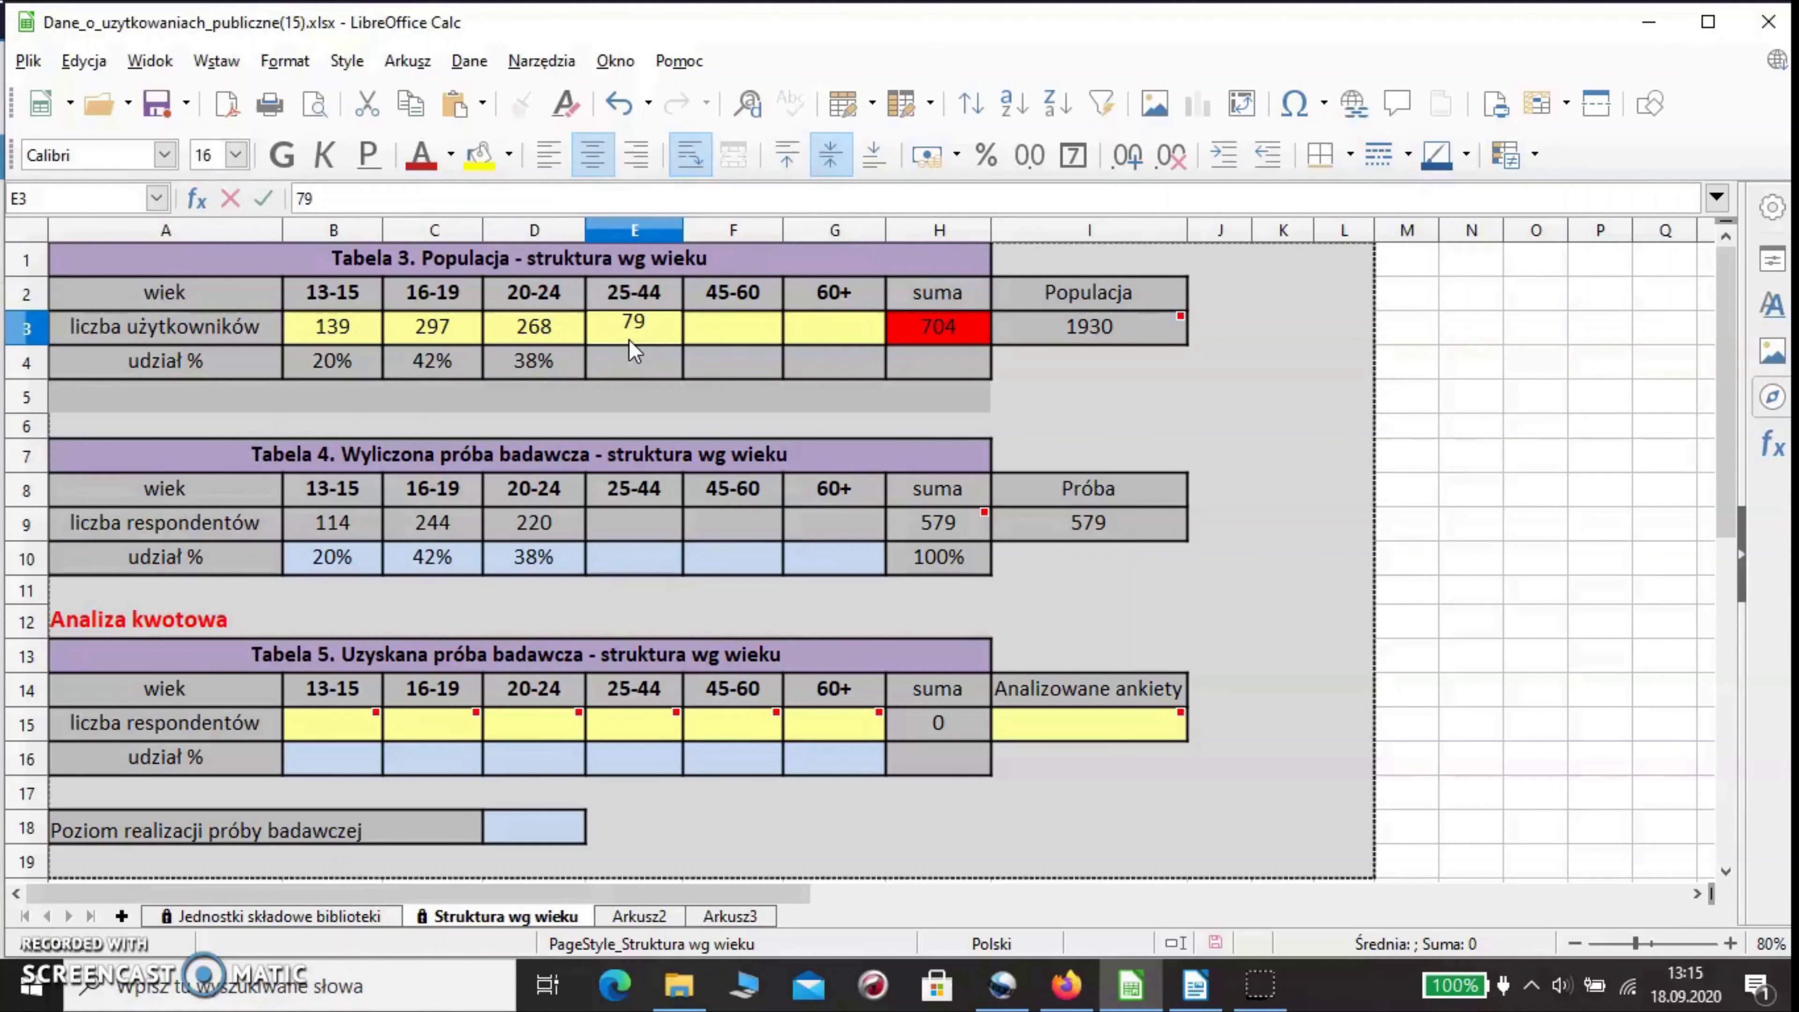
pyautogui.write('3')
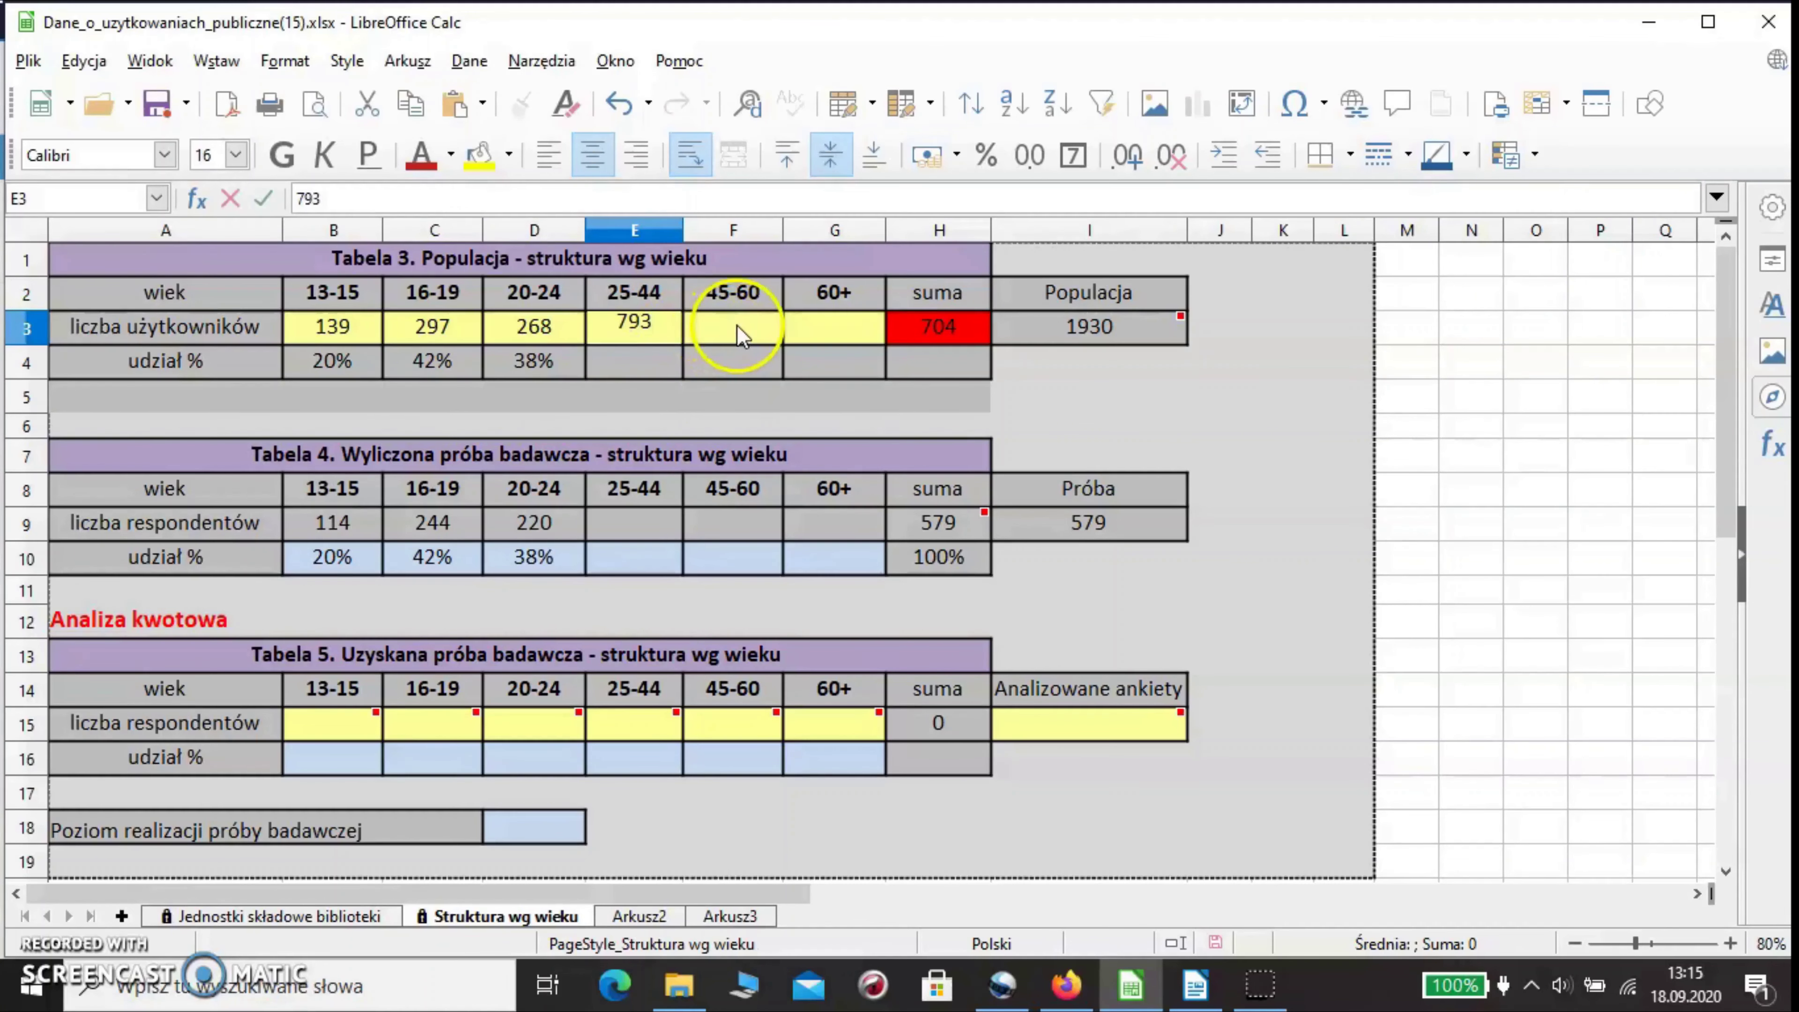
pyautogui.click(742, 326)
pyautogui.write('248')
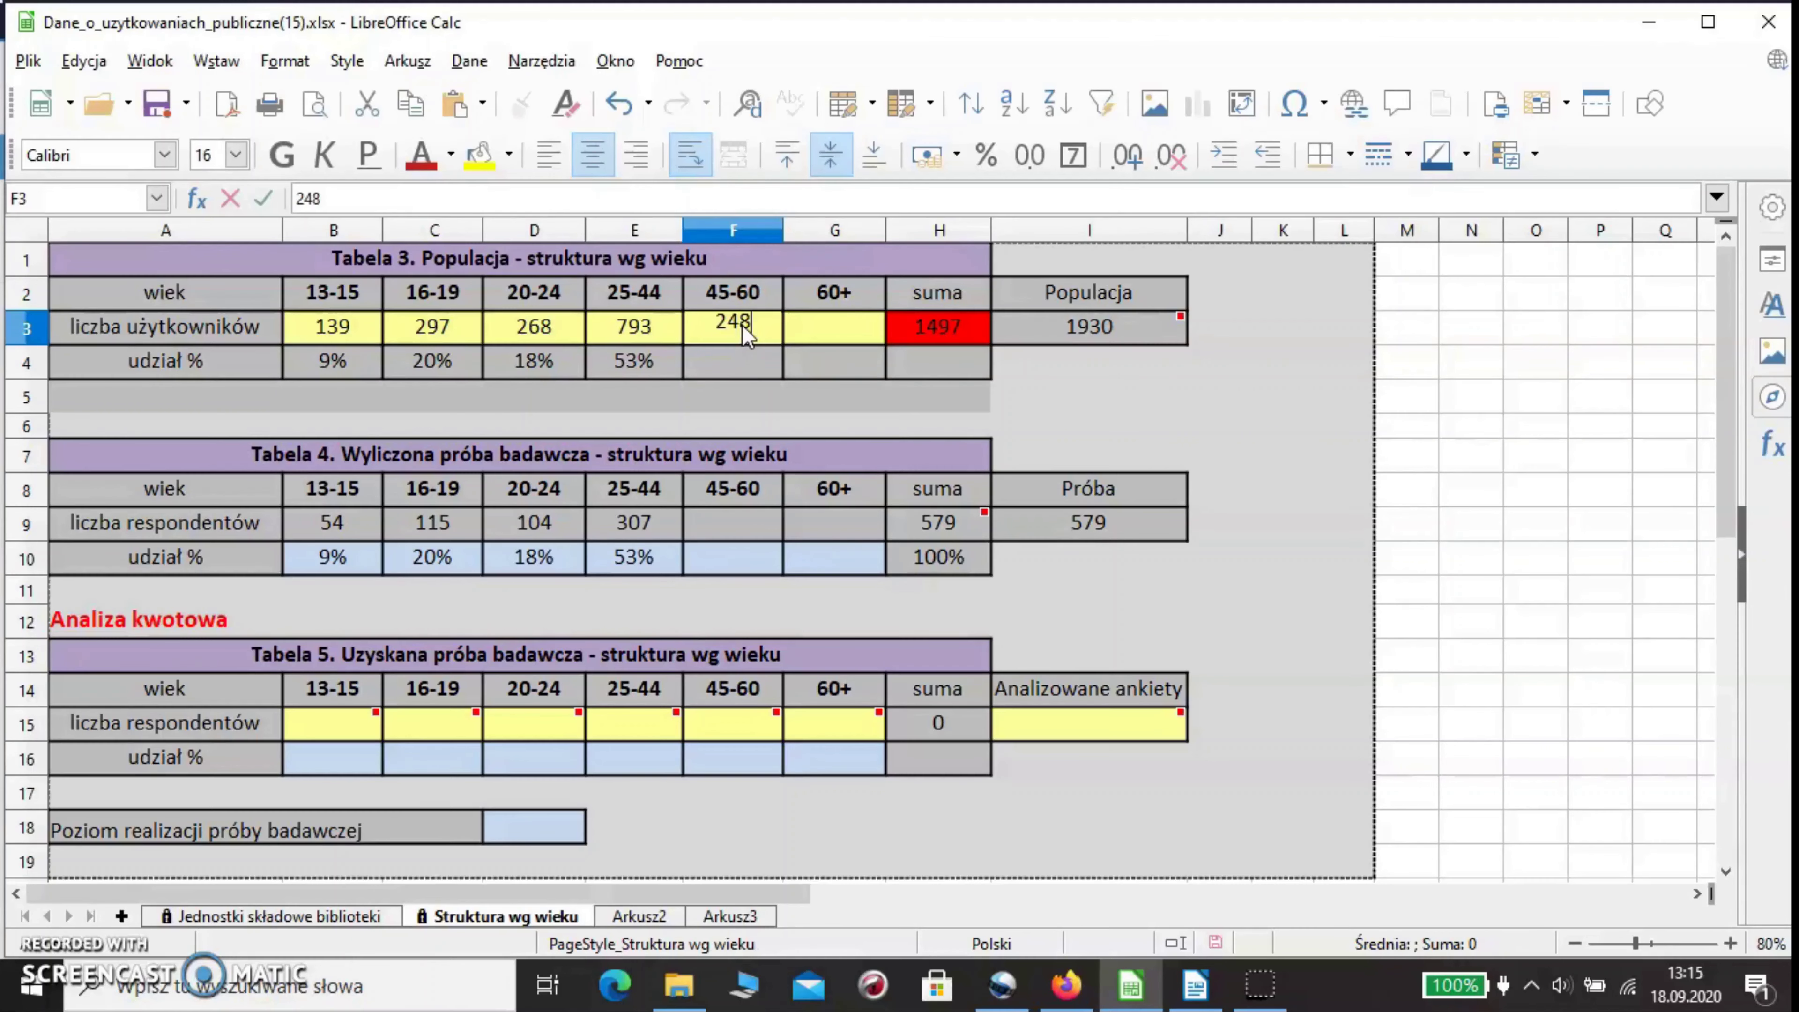
pyautogui.click(838, 338)
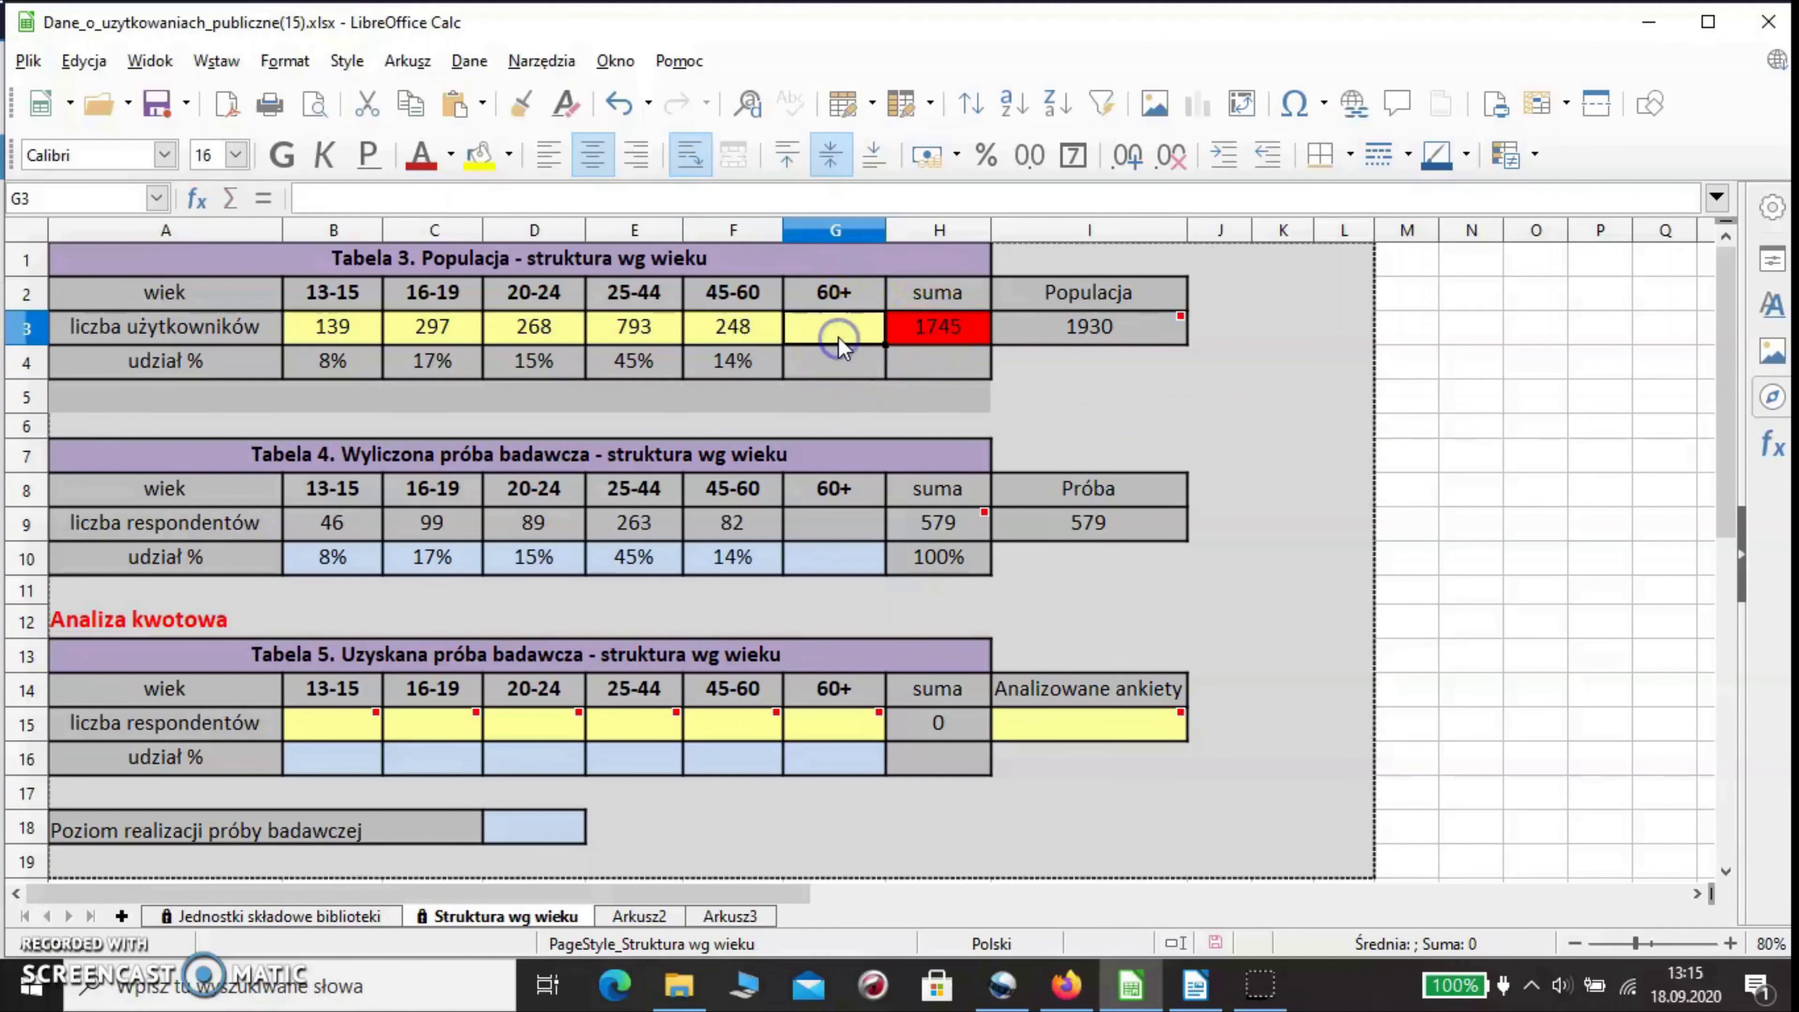
pyautogui.write('18')
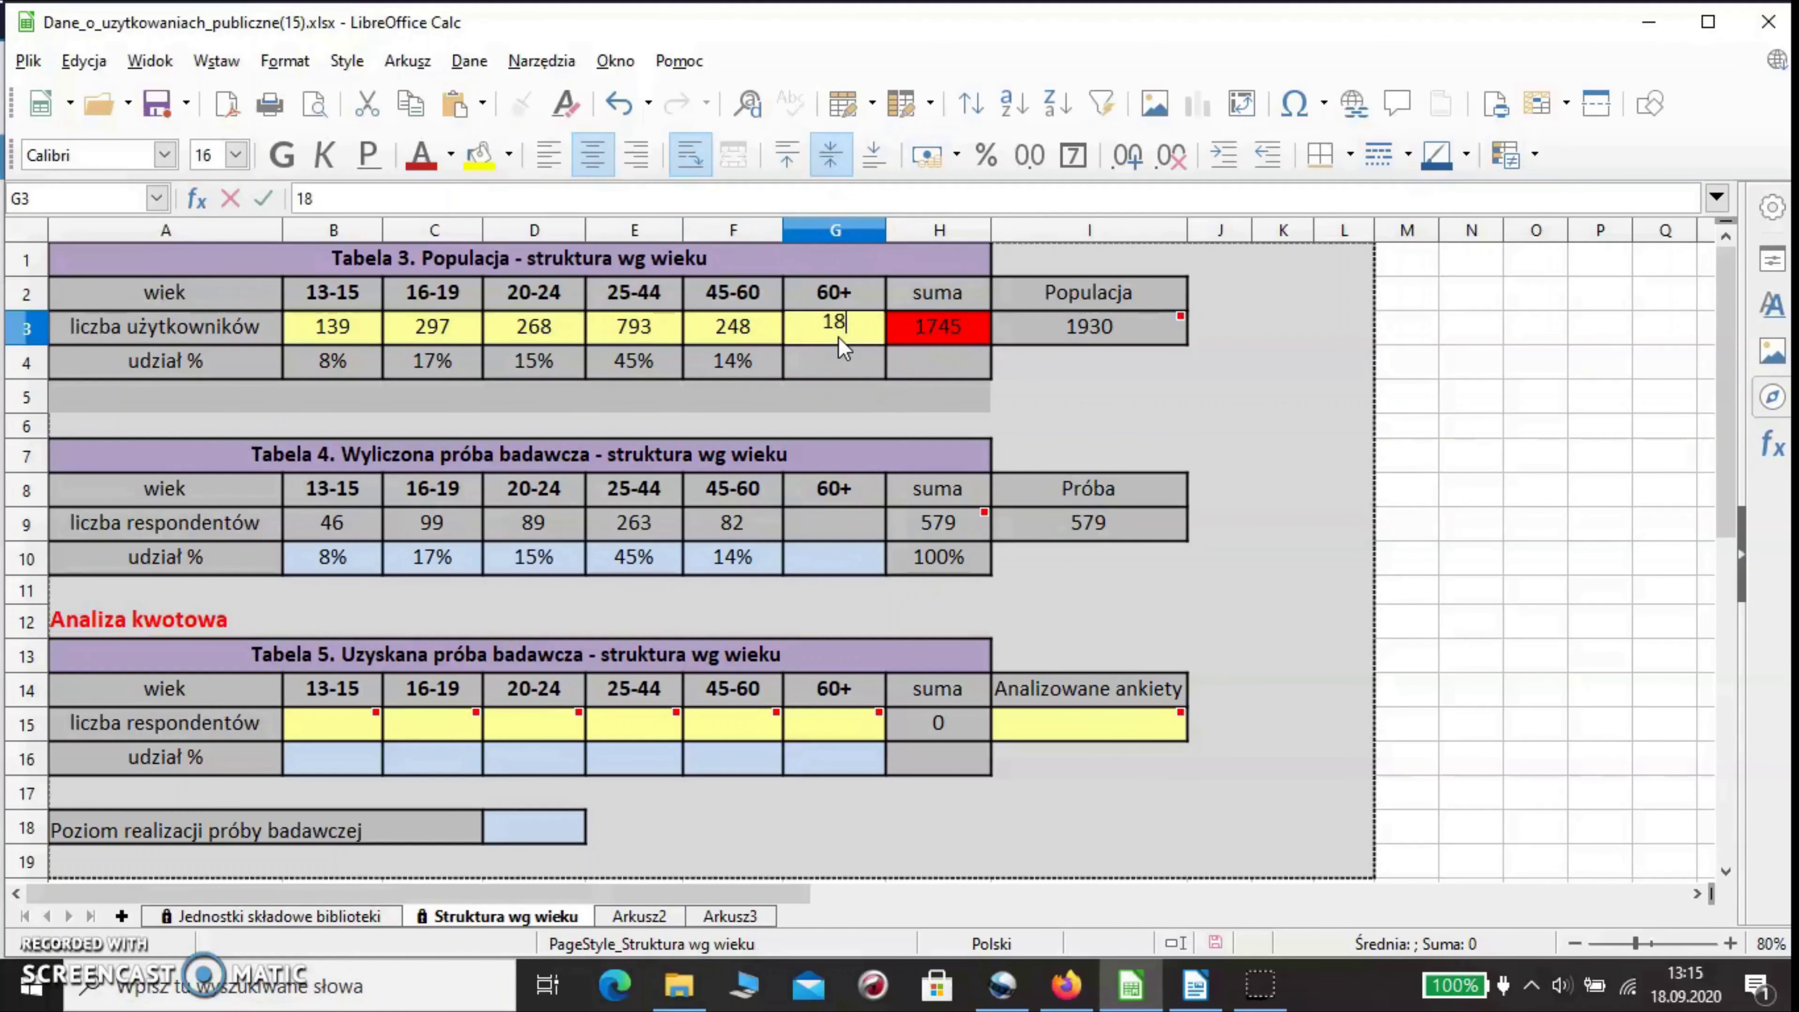
pyautogui.write('5')
pyautogui.click(956, 320)
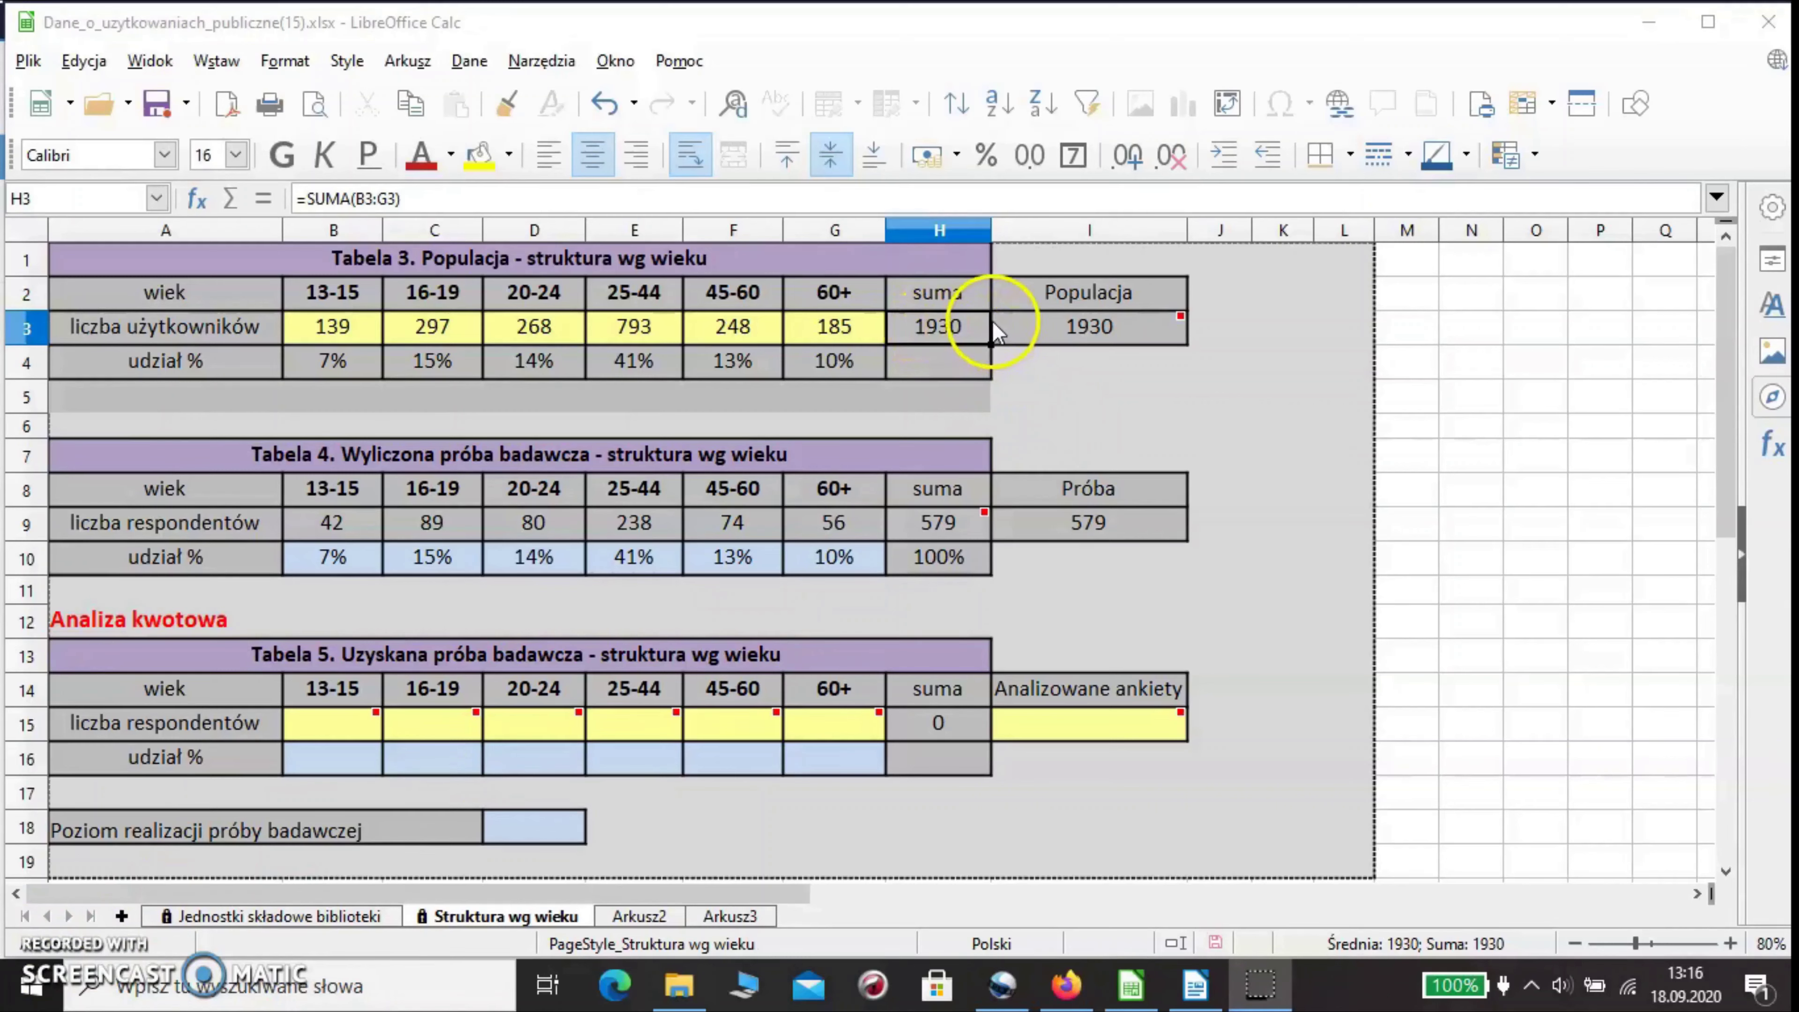
pyautogui.moveTo(1035, 338)
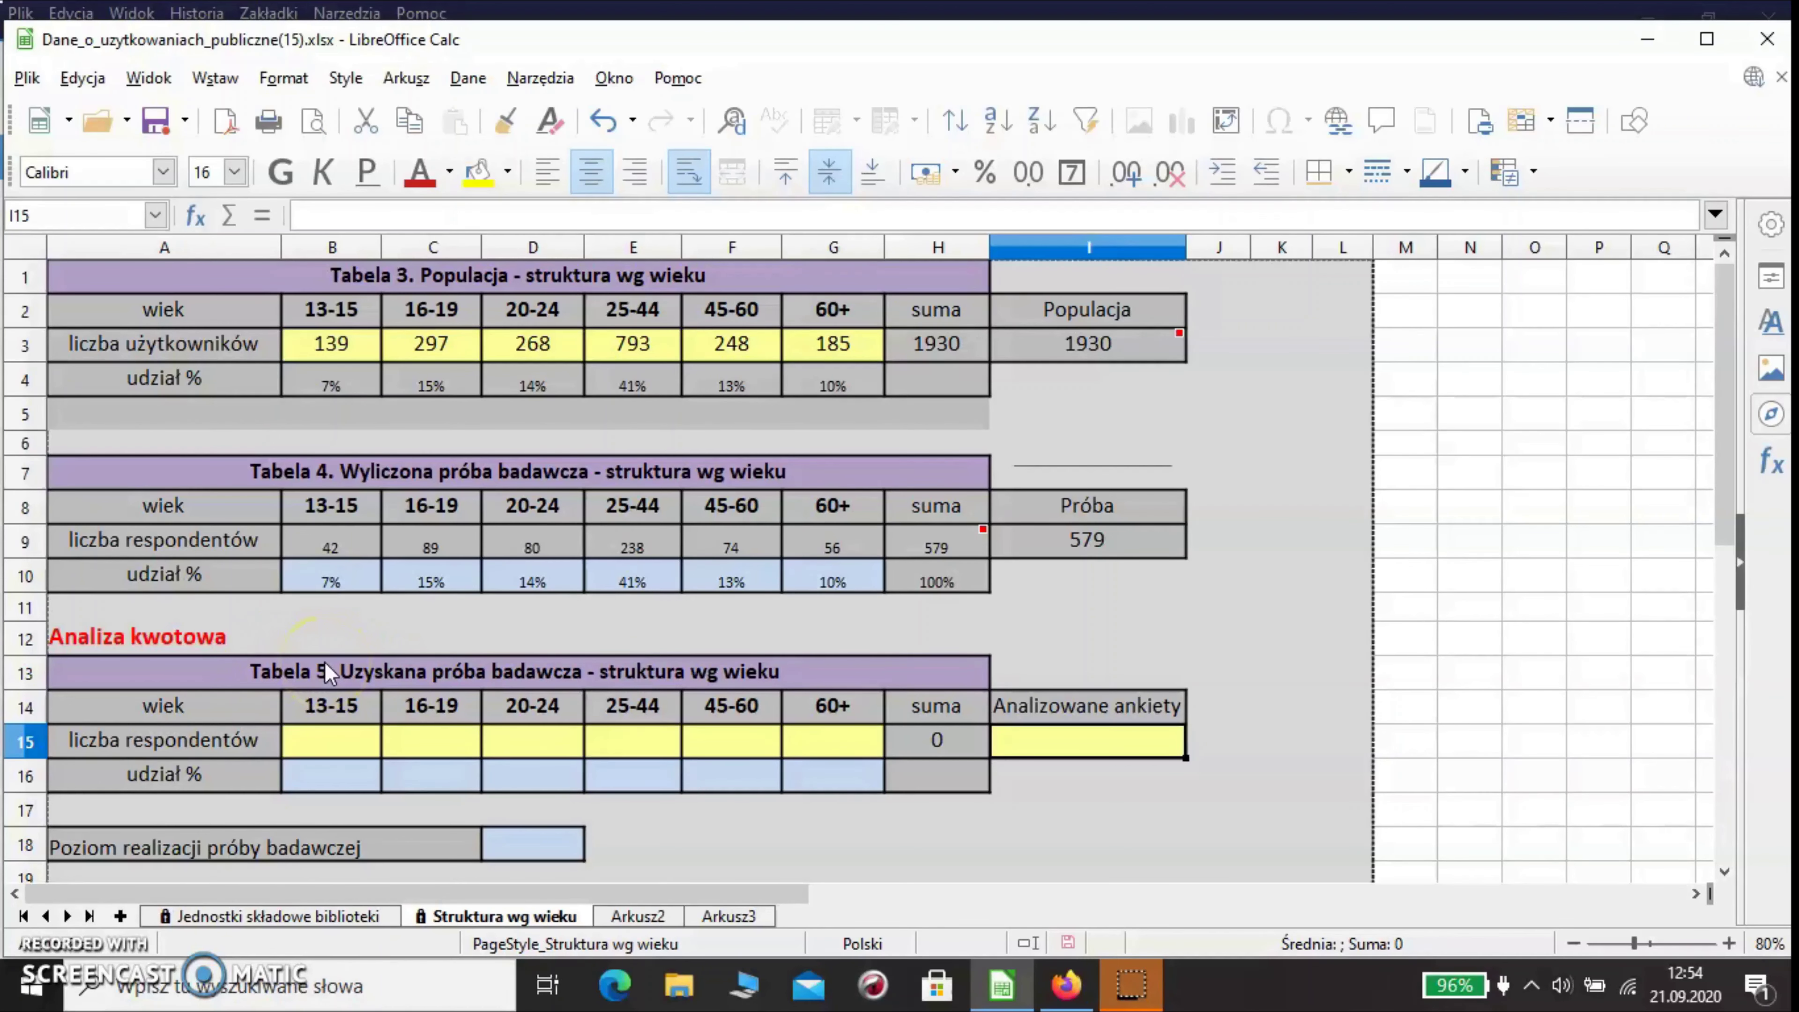
# Enter 40, 92 and 77 respondents for ages 13-15, 16-19 and 20-24 in Tabela 5.
pyautogui.click(331, 741)
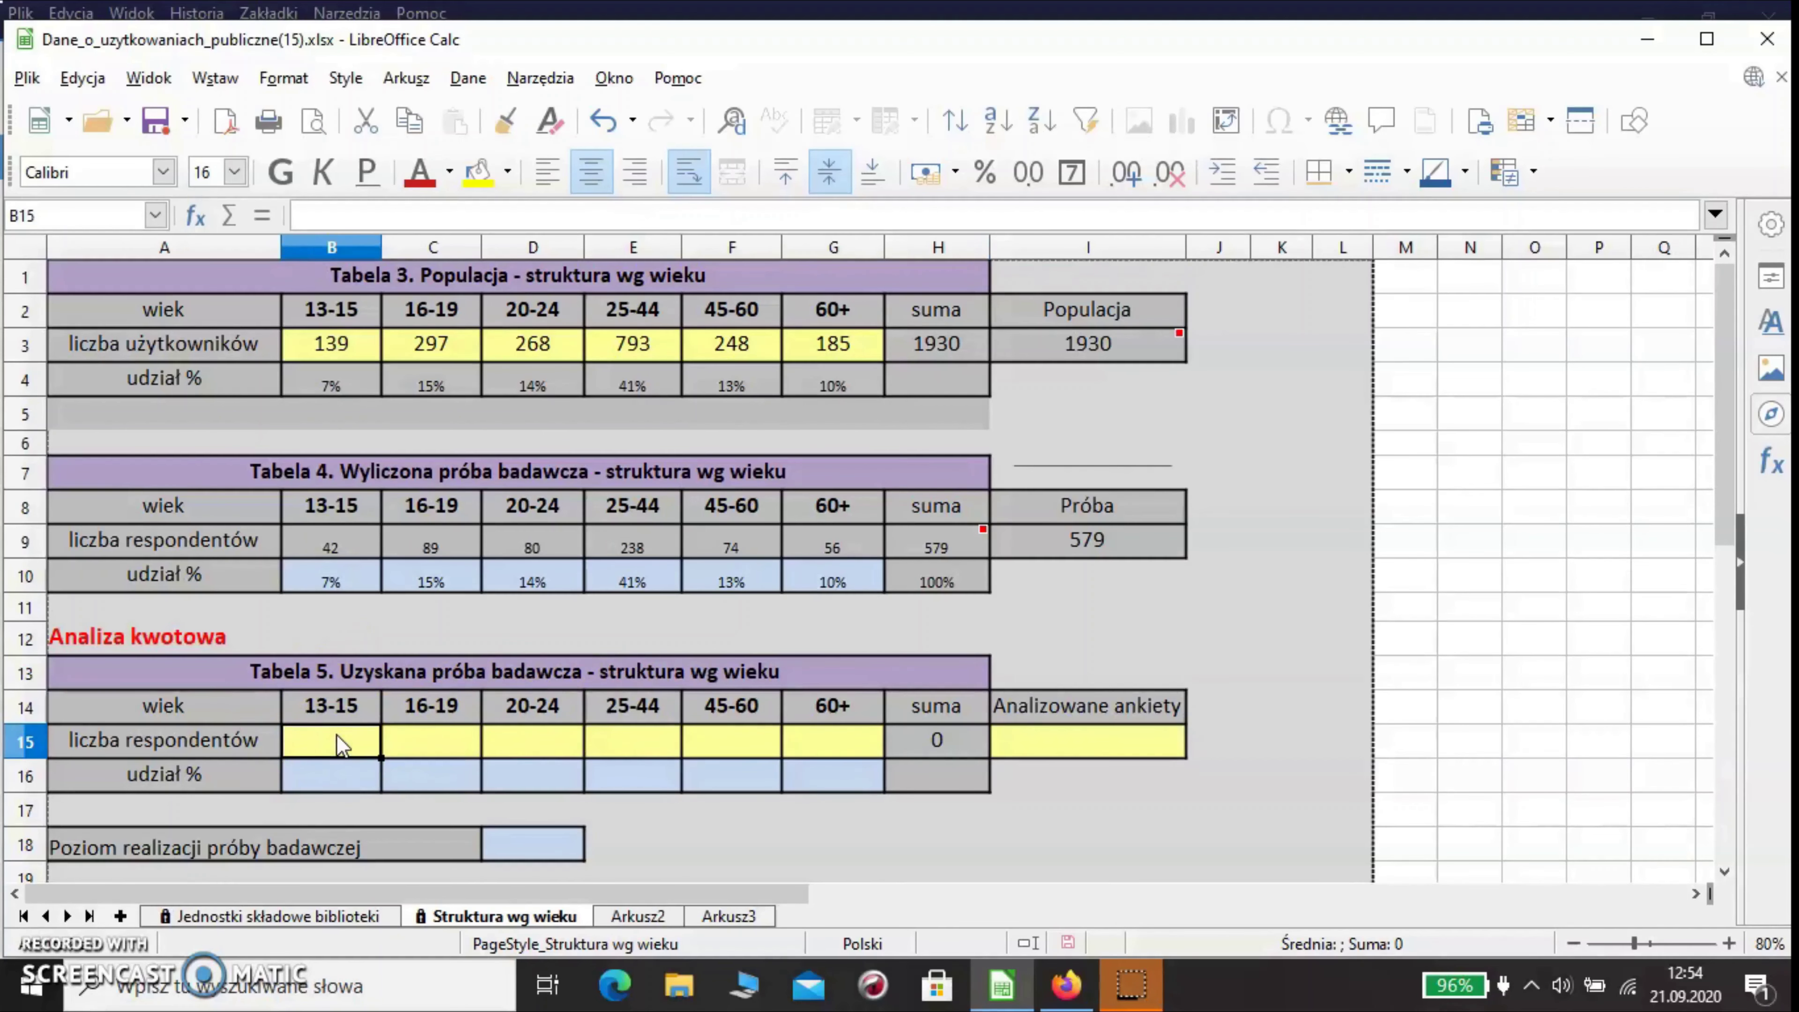
pyautogui.write('40')
pyautogui.click(455, 740)
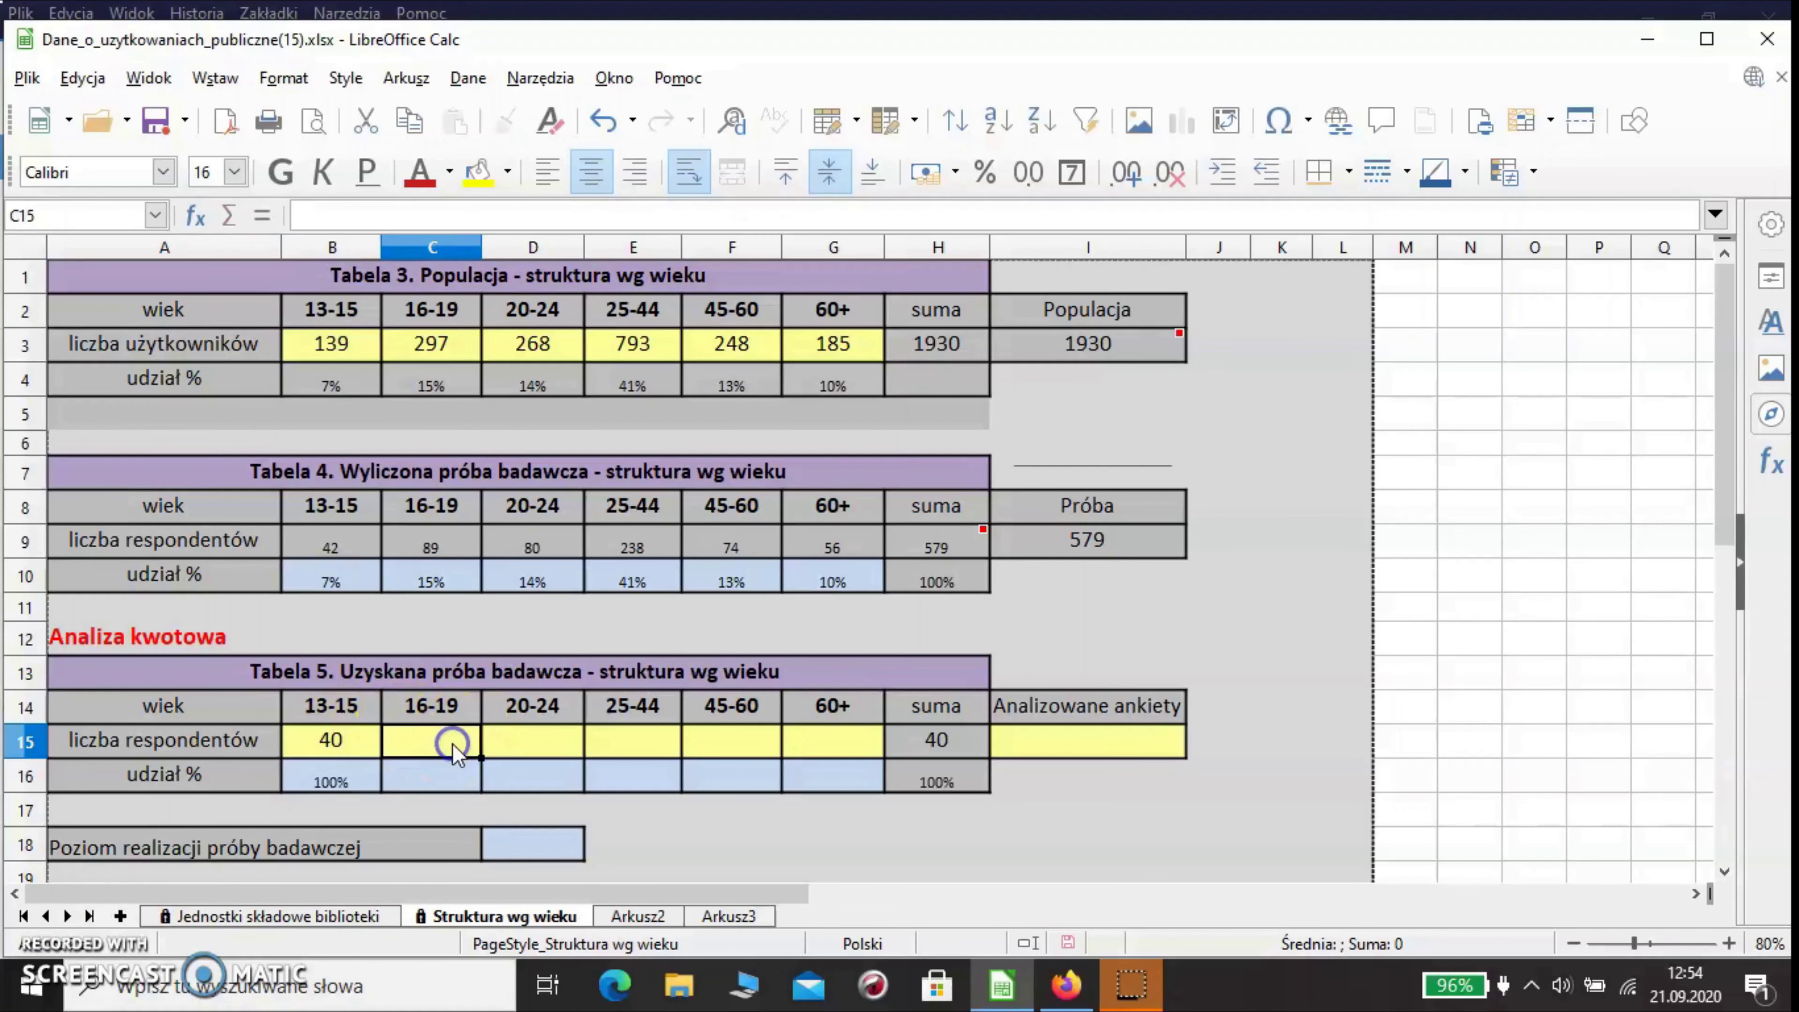
pyautogui.write('92')
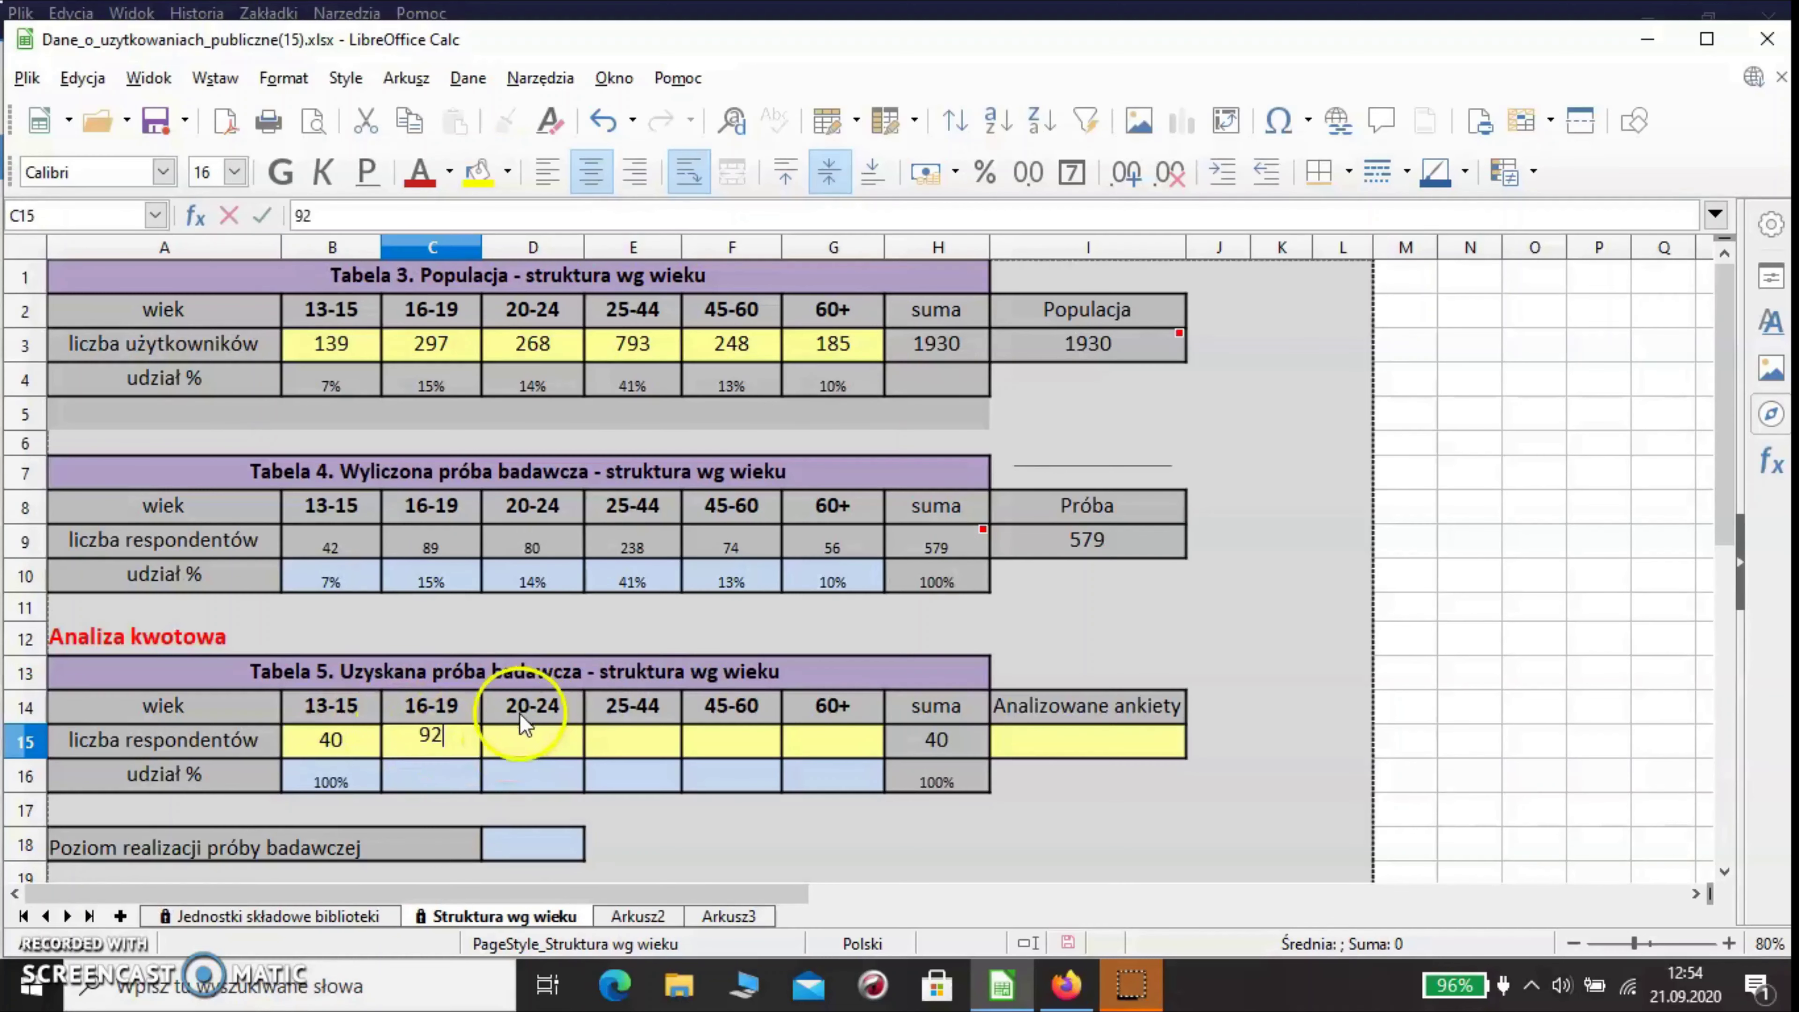
pyautogui.click(530, 744)
pyautogui.write('77')
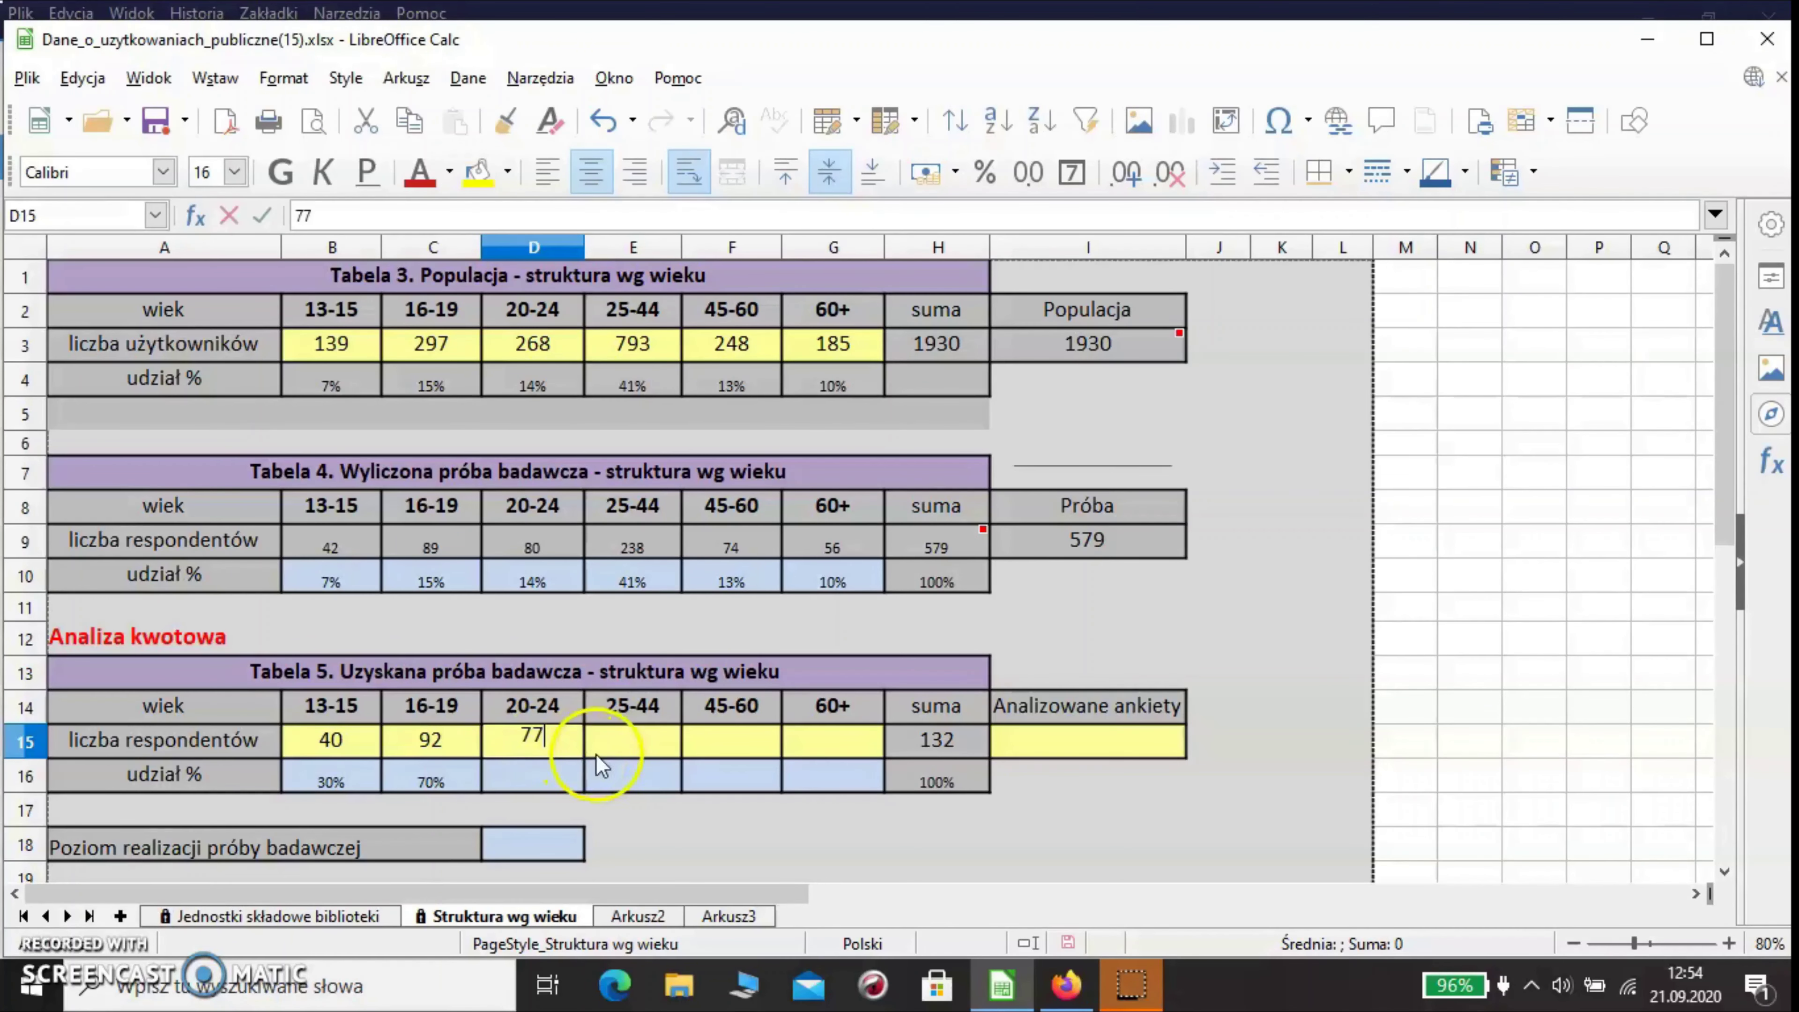
# Enter 237, 50 and 55 respondents for ages 25-44, 45-60 and 60+ in Tabela 5, and check the row's sum.
pyautogui.click(627, 740)
pyautogui.write('237')
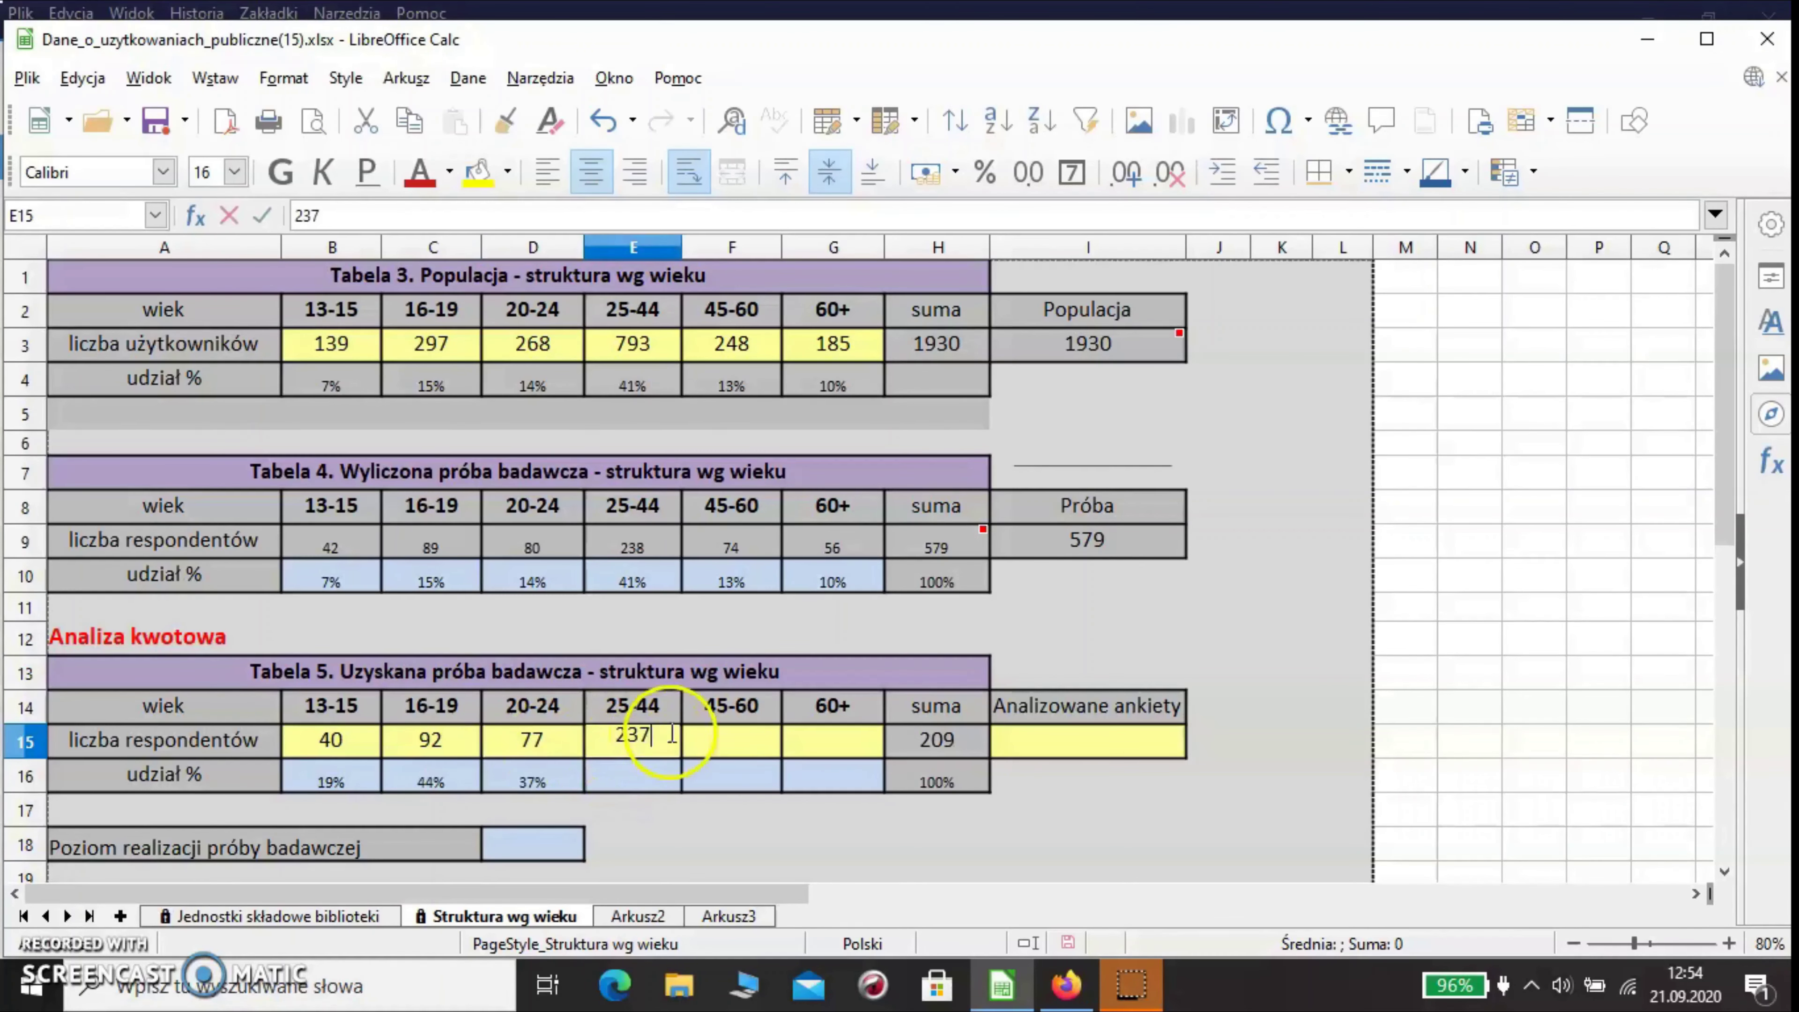
pyautogui.click(734, 743)
pyautogui.write('5')
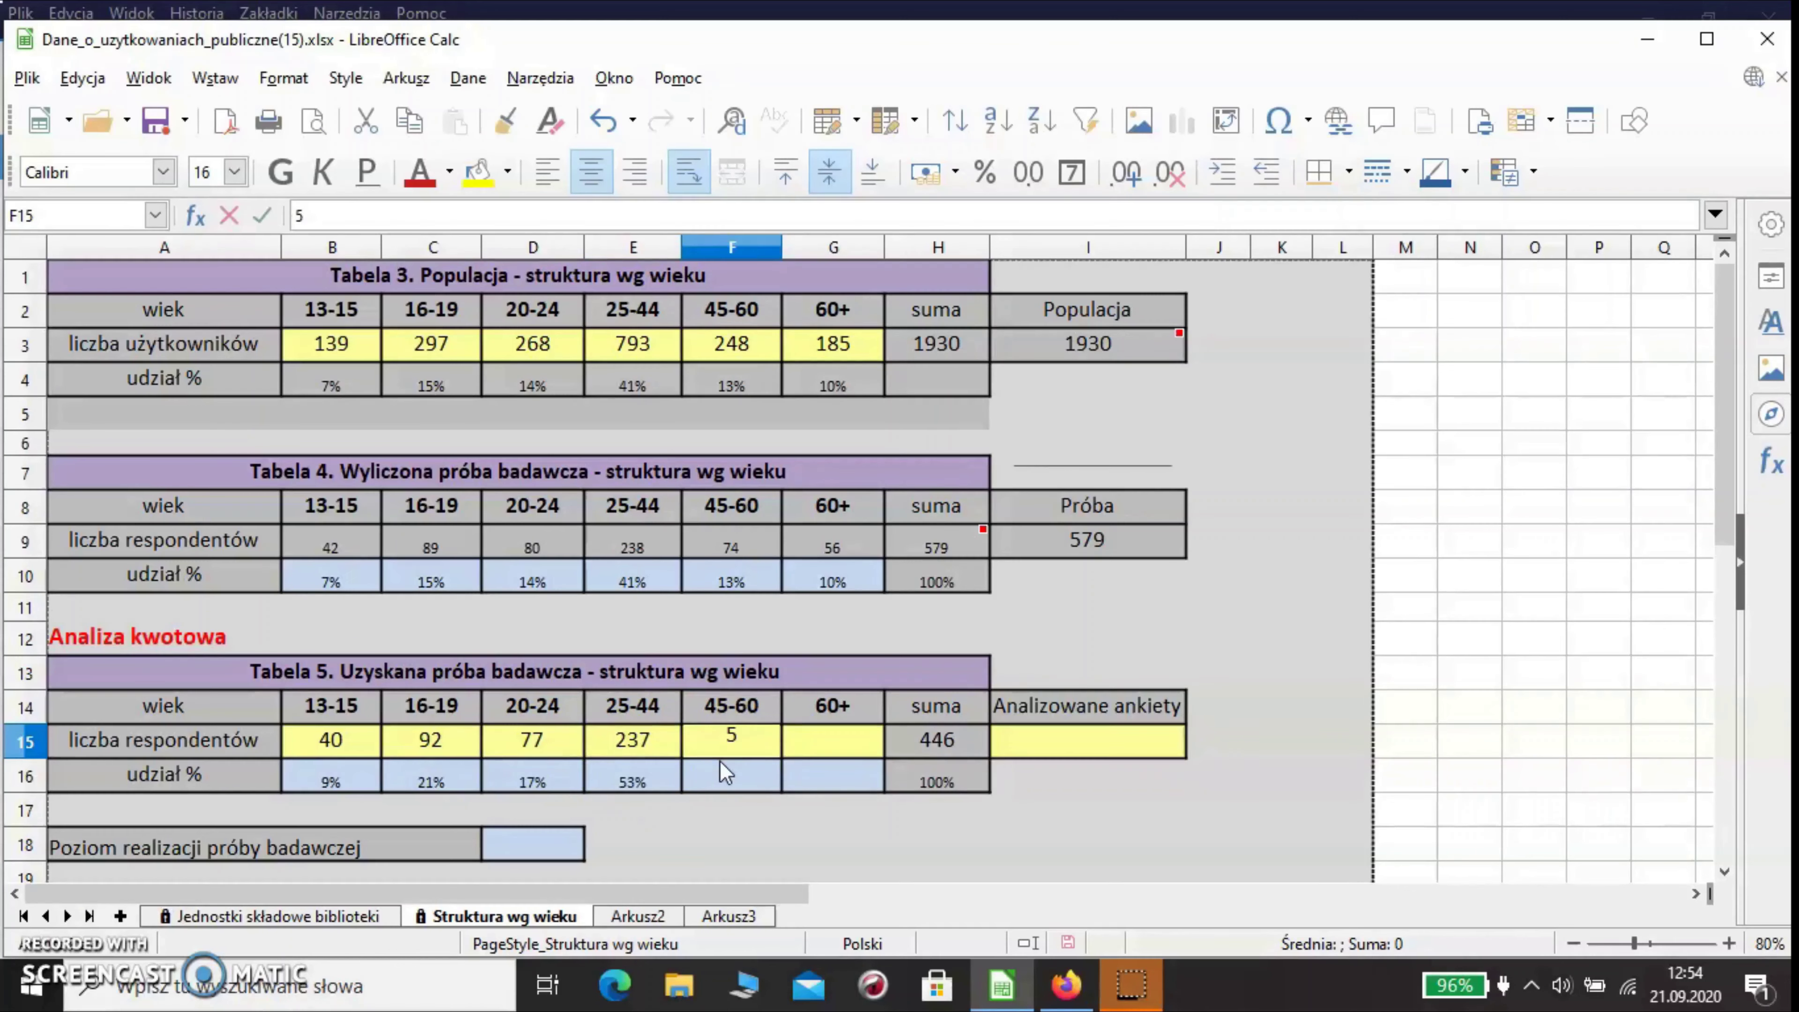
pyautogui.write('0')
pyautogui.click(833, 748)
pyautogui.write('55')
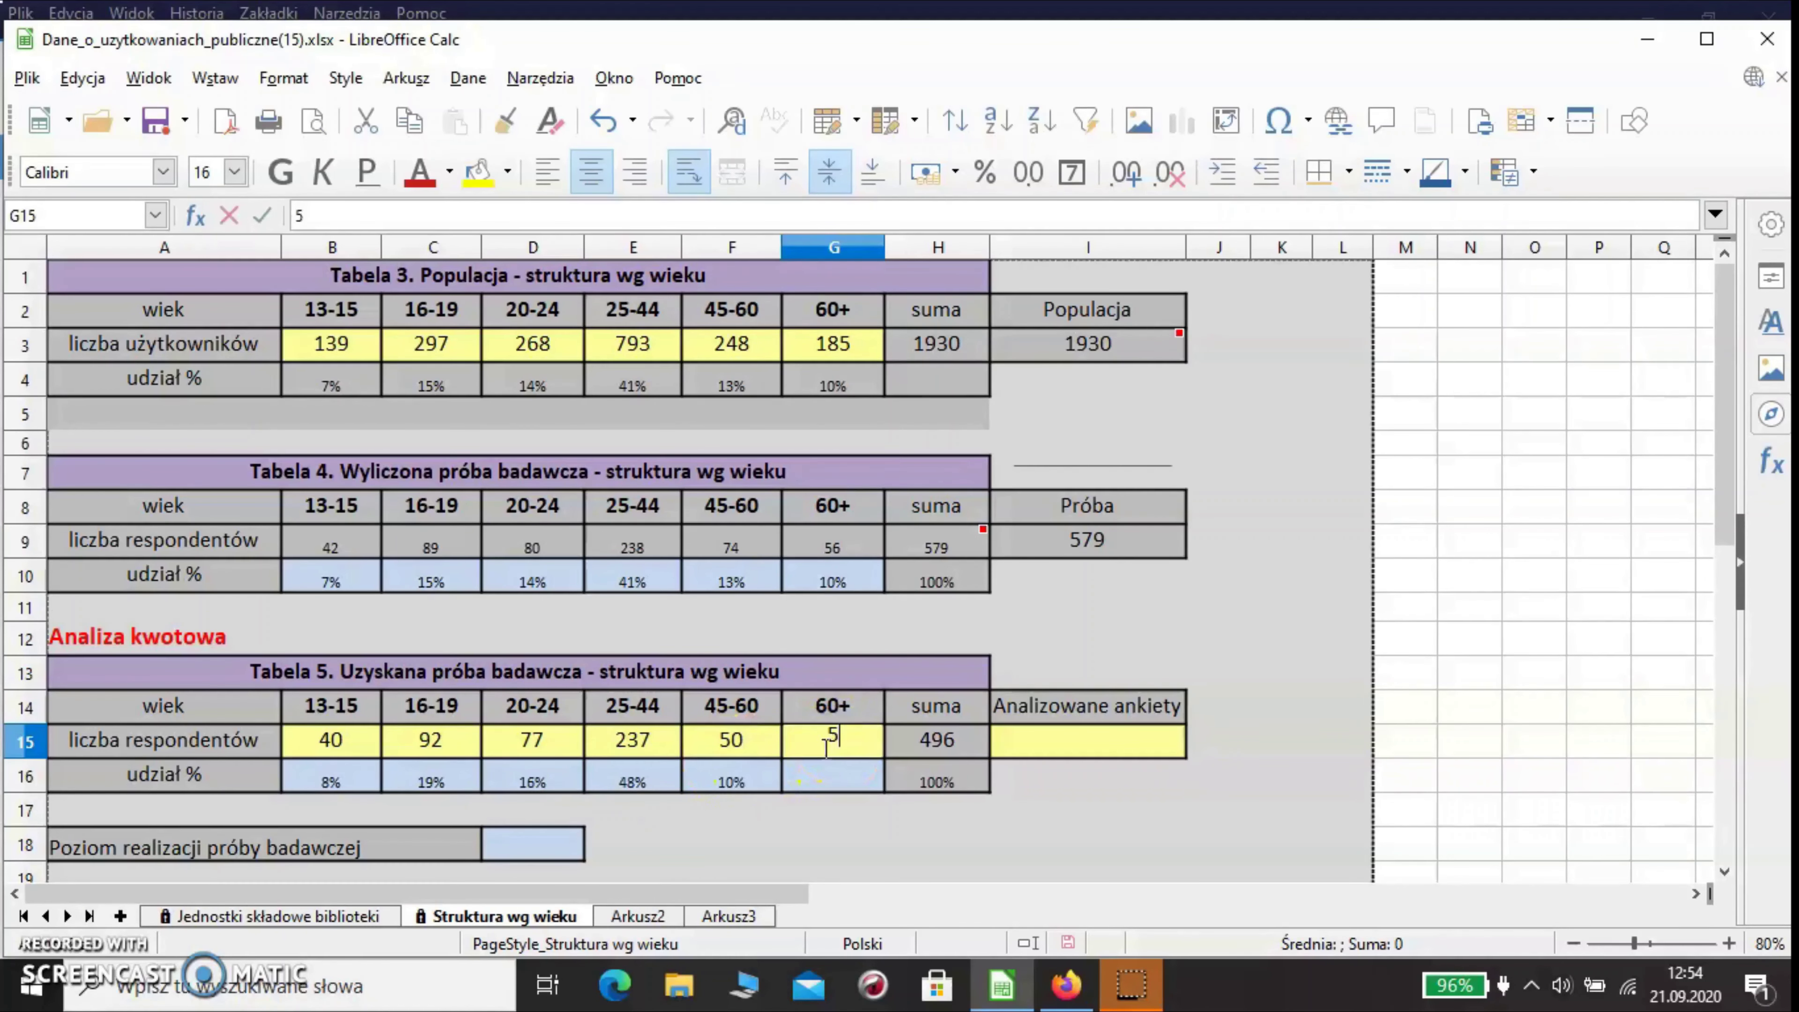
pyautogui.click(950, 742)
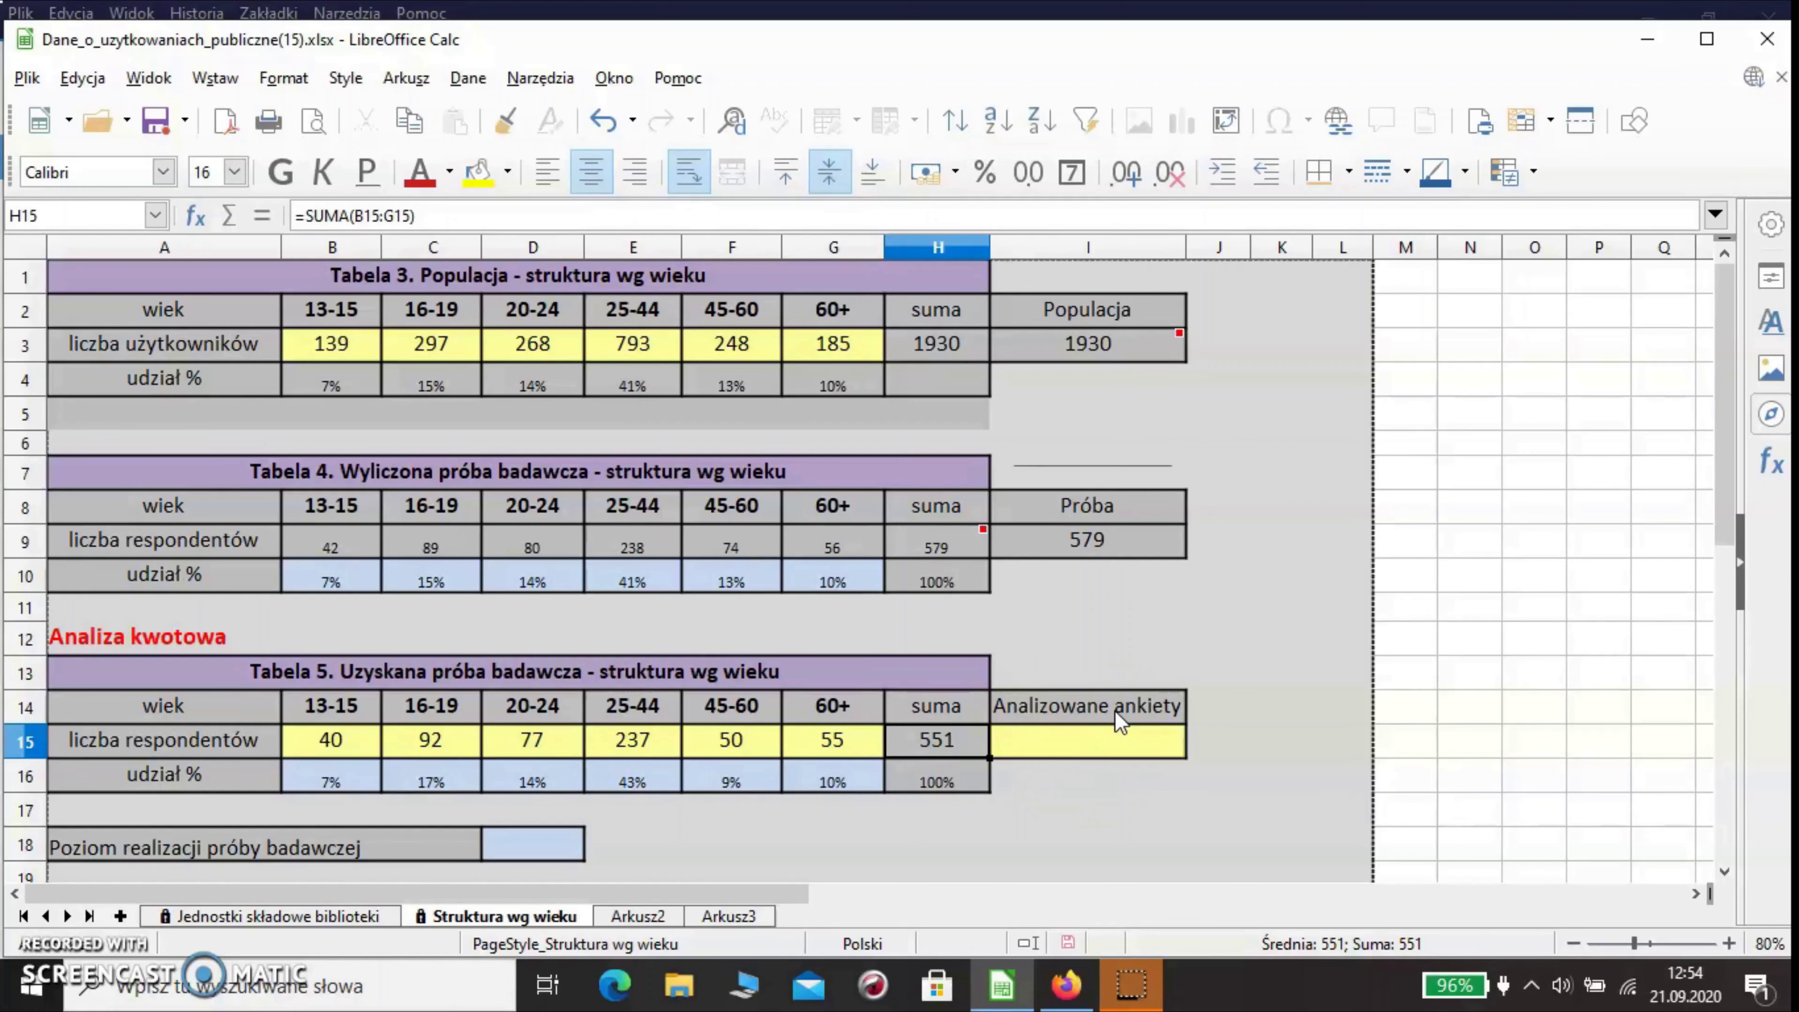
# Set the number of analysed surveys (Analizowane ankiety) beside Tabela 5 to 555.
pyautogui.click(1101, 744)
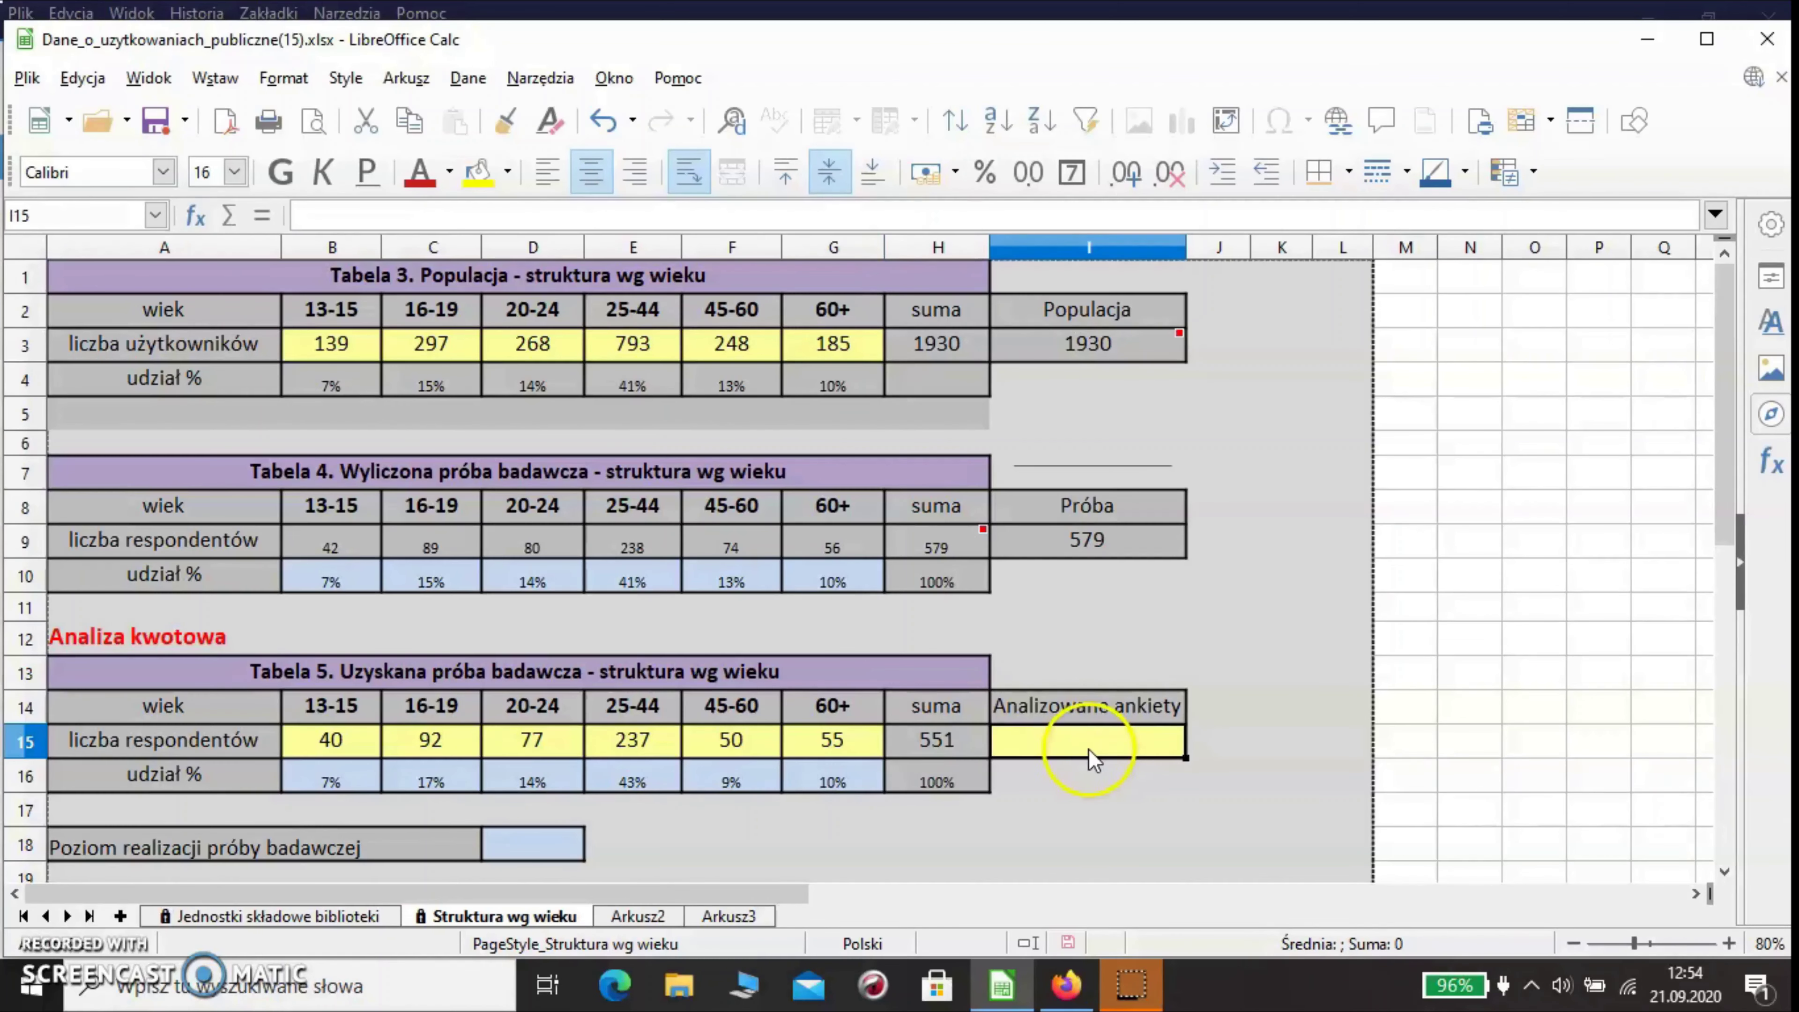
pyautogui.write('555')
pyautogui.press('Return')
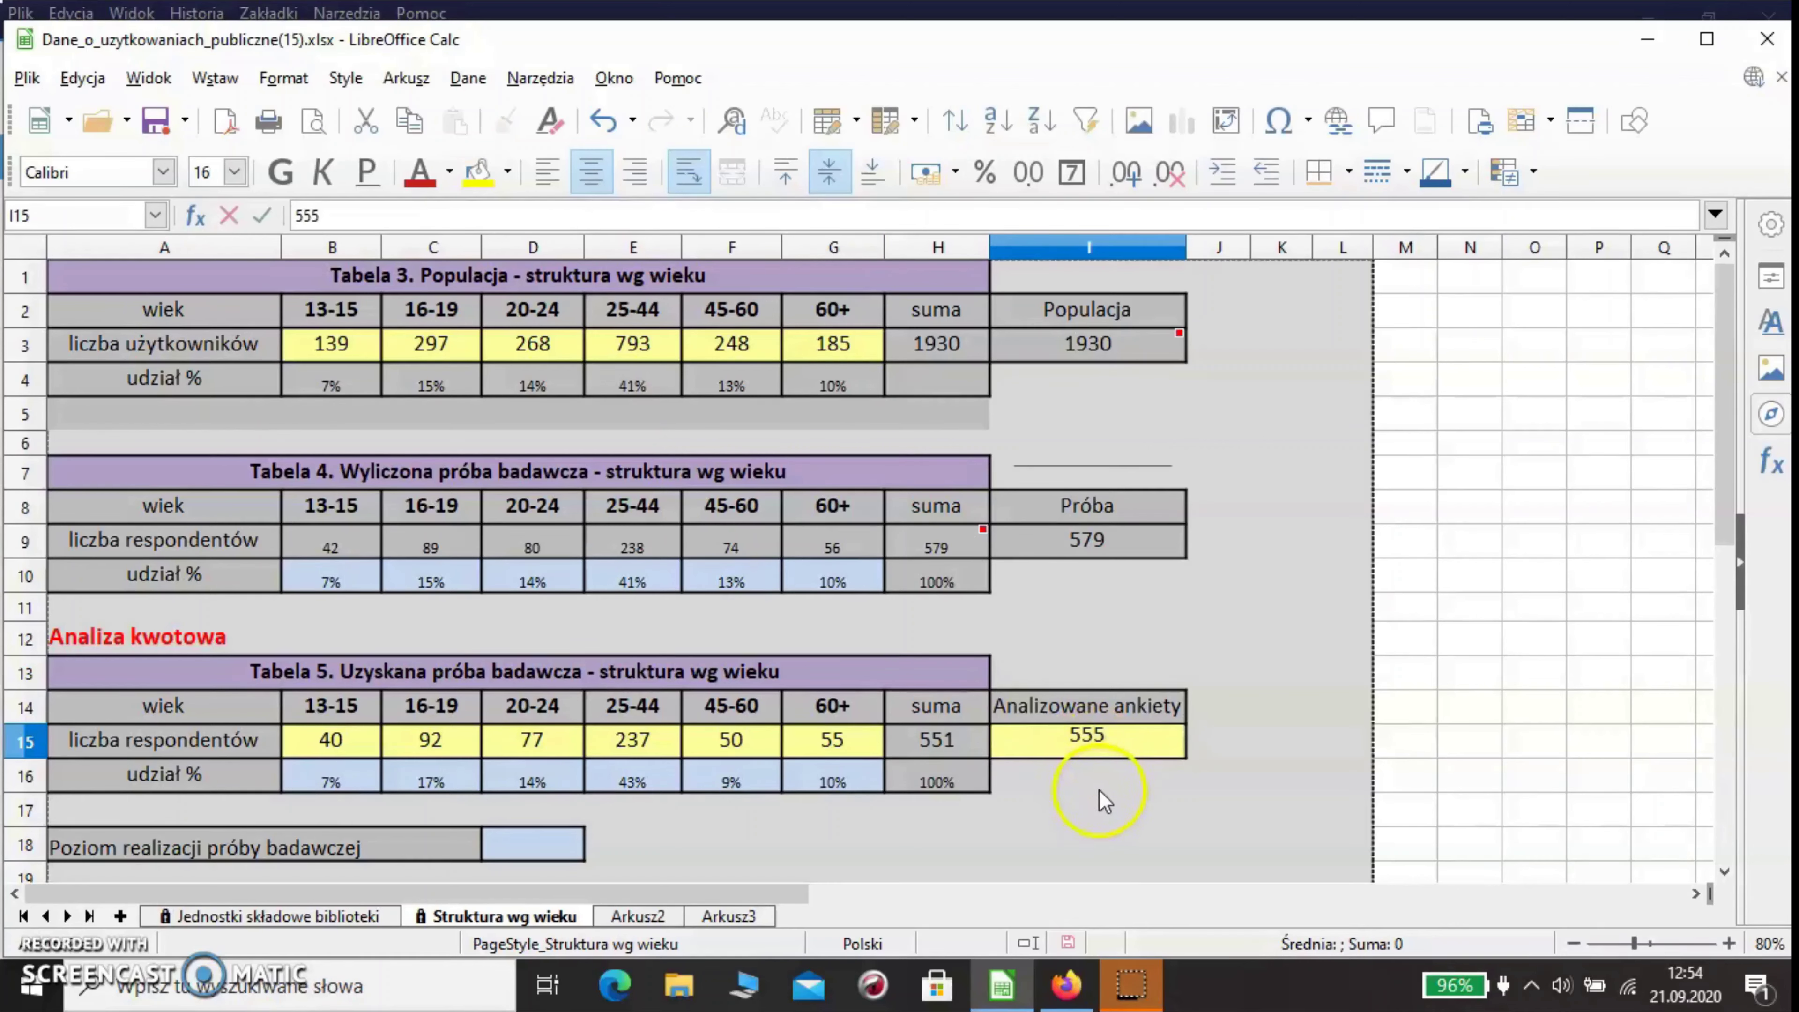